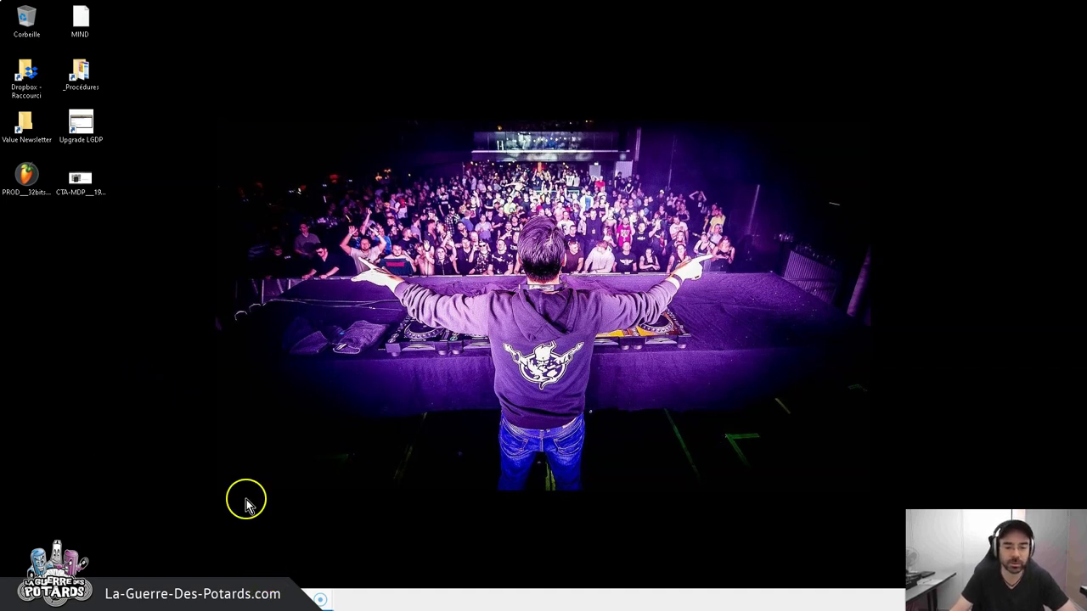
Switch to the open FL Studio project and look over the kick, bass and drum tracks in the playlist.
click(302, 604)
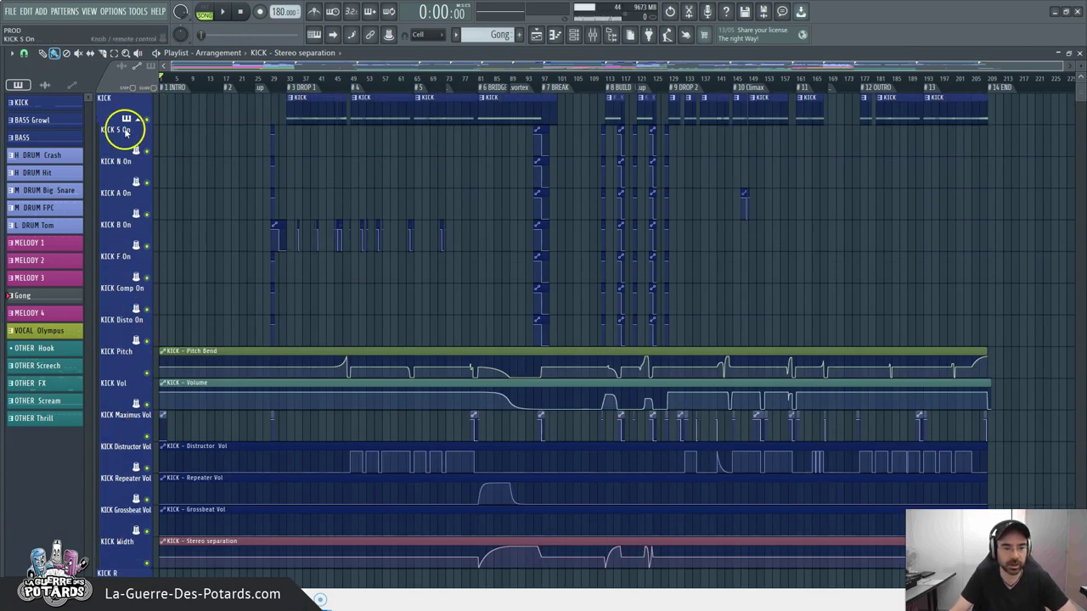
scroll(122, 119, down, 8)
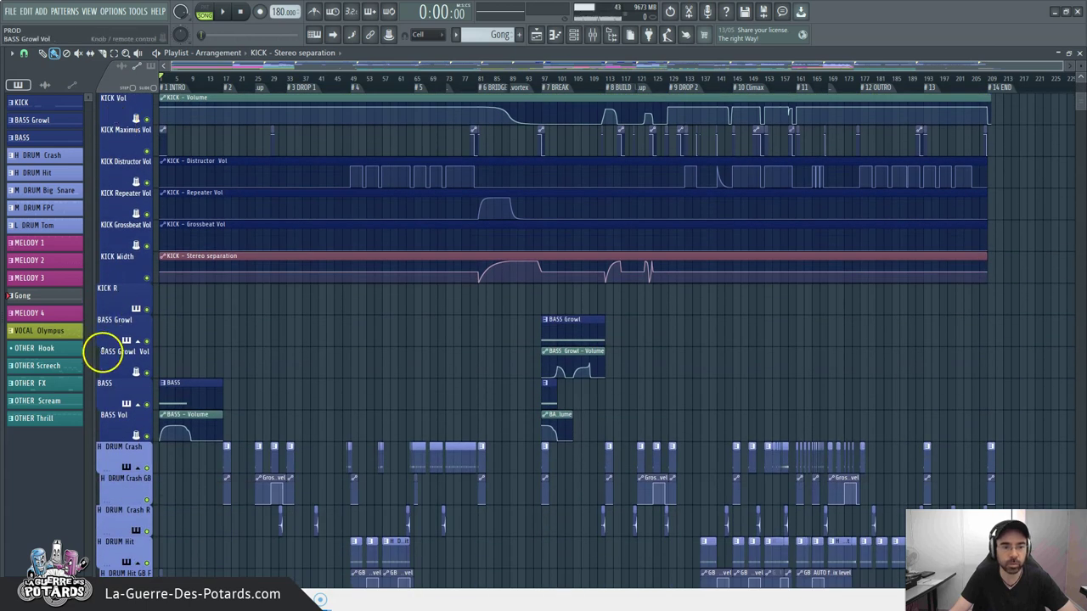
scroll(103, 353, up, 9)
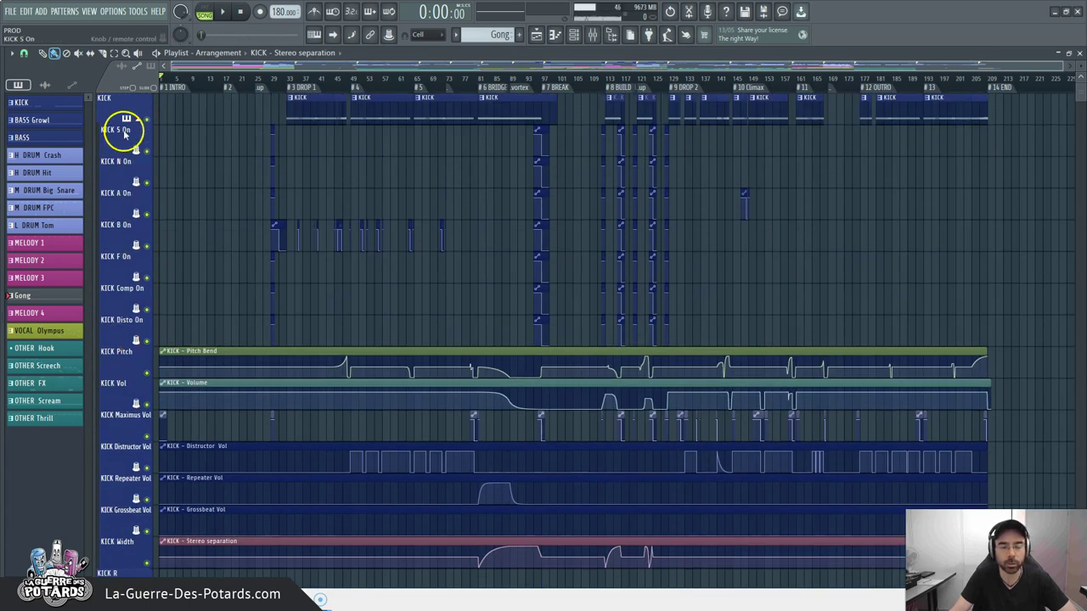
scroll(116, 327, down, 3)
scroll(116, 318, up, 3)
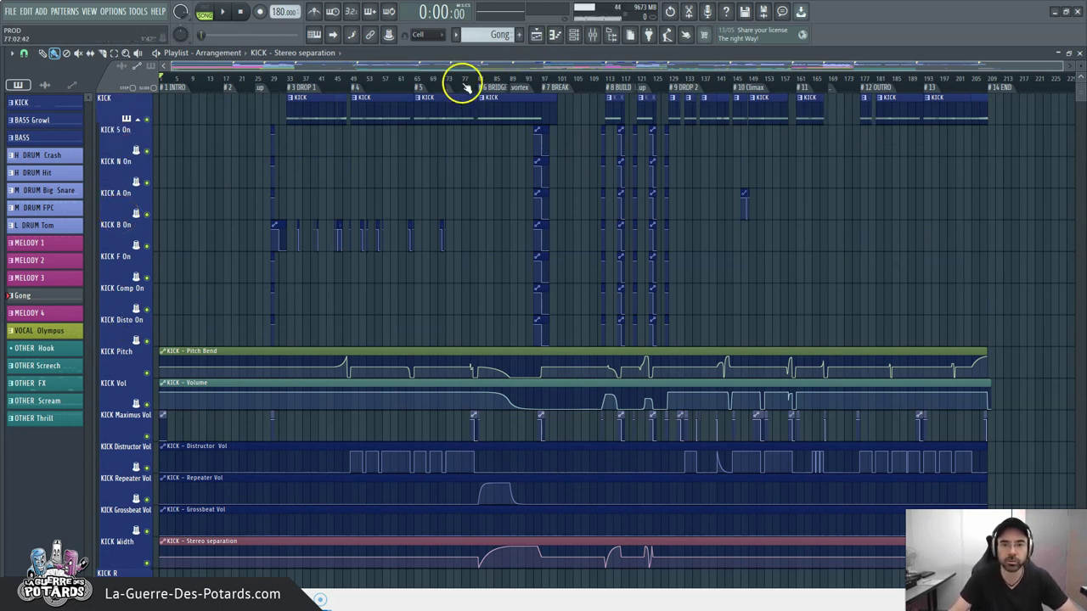
Play the song from section #5 while looking through the drum, melody and vocal tracks, and stop playback.
click(417, 78)
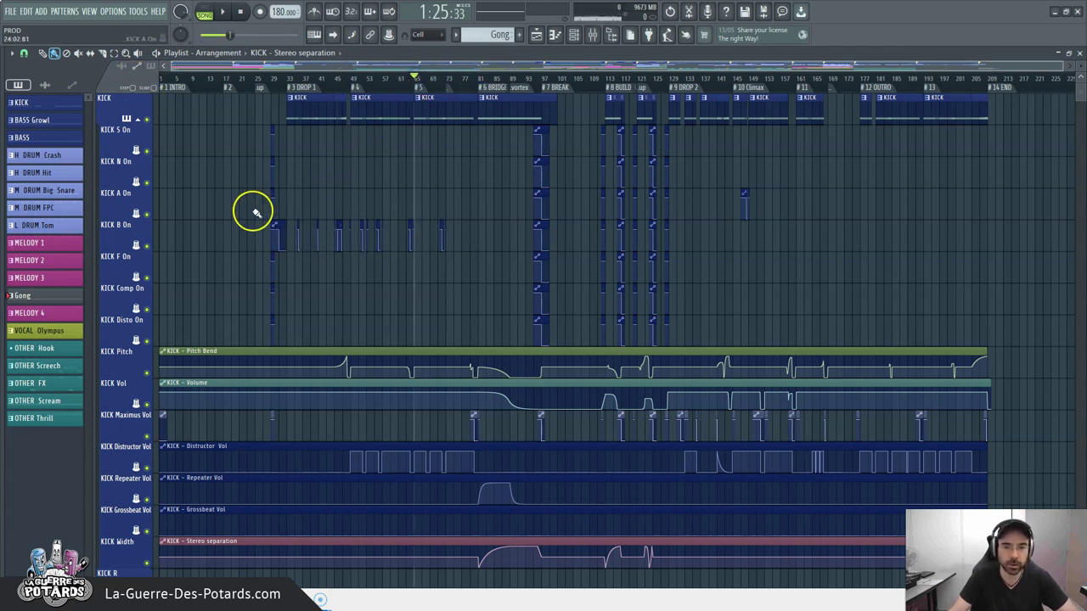
key(space)
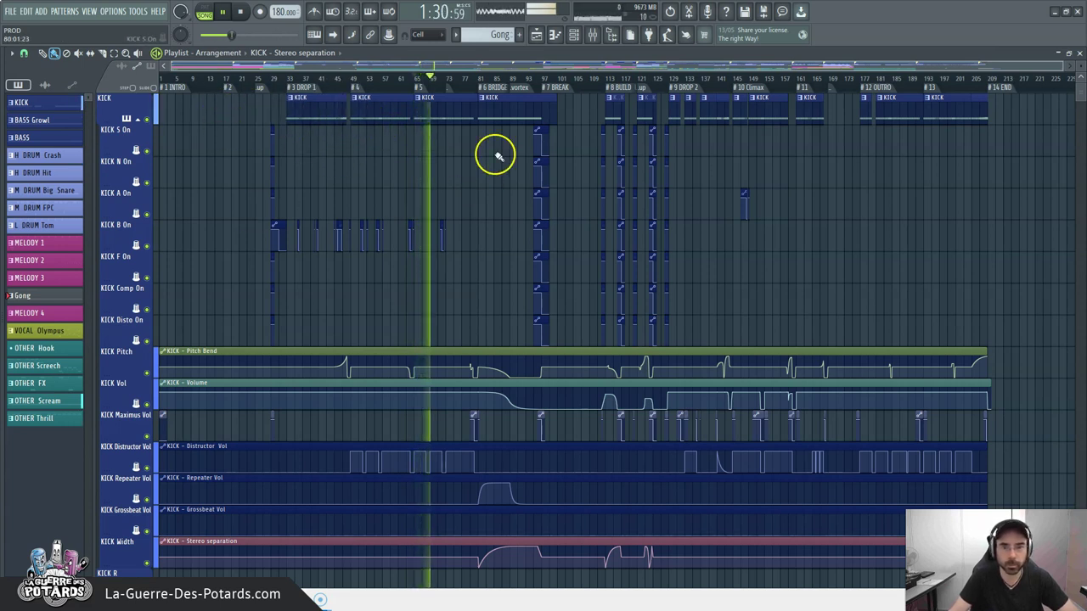
scroll(475, 161, down, 5)
scroll(452, 161, down, 15)
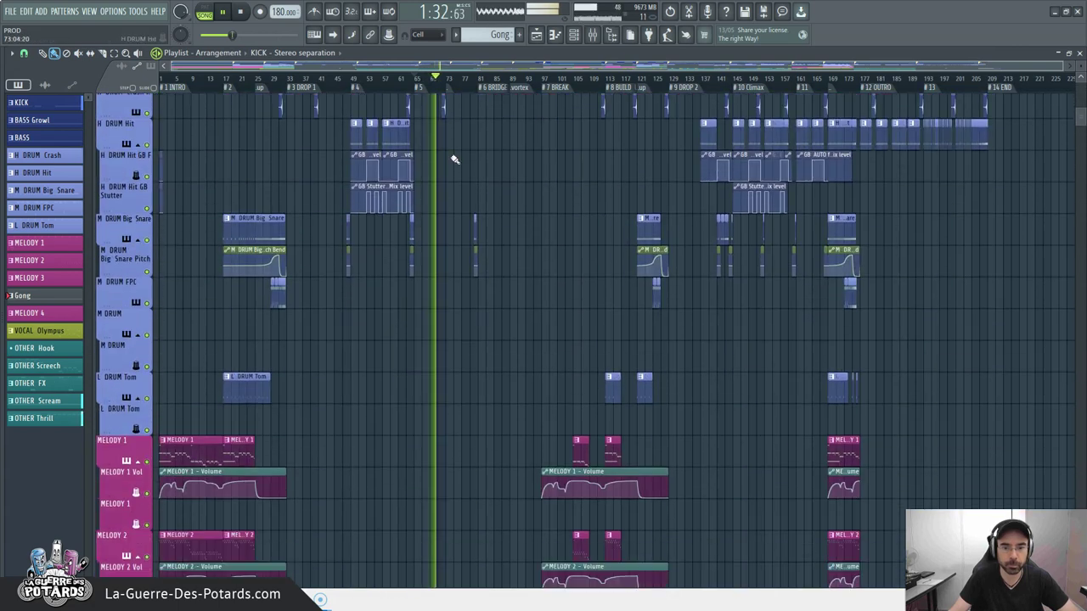
scroll(450, 163, up, 10)
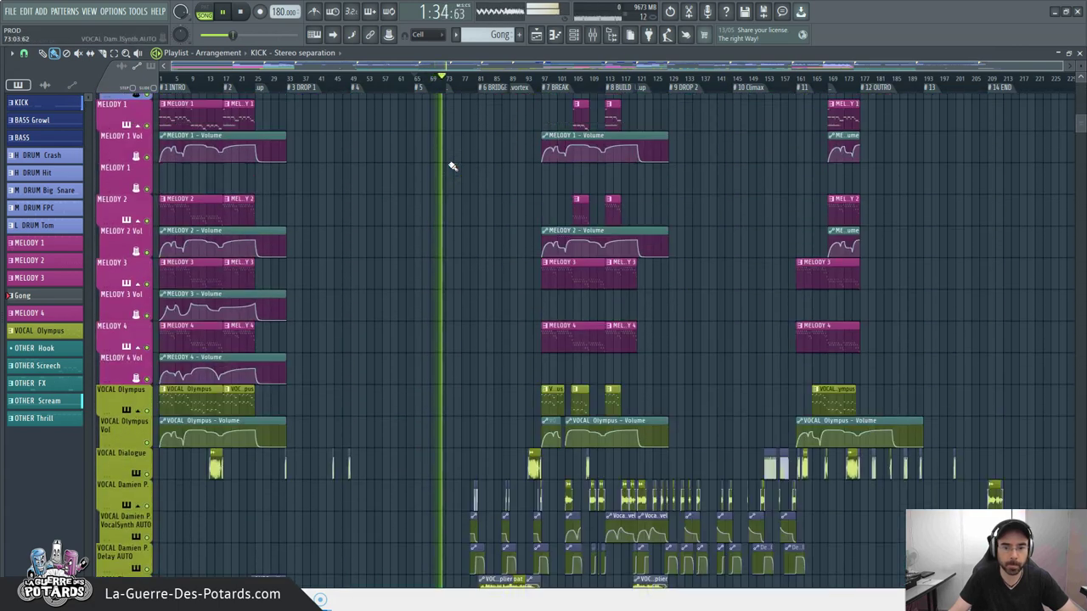
key(space)
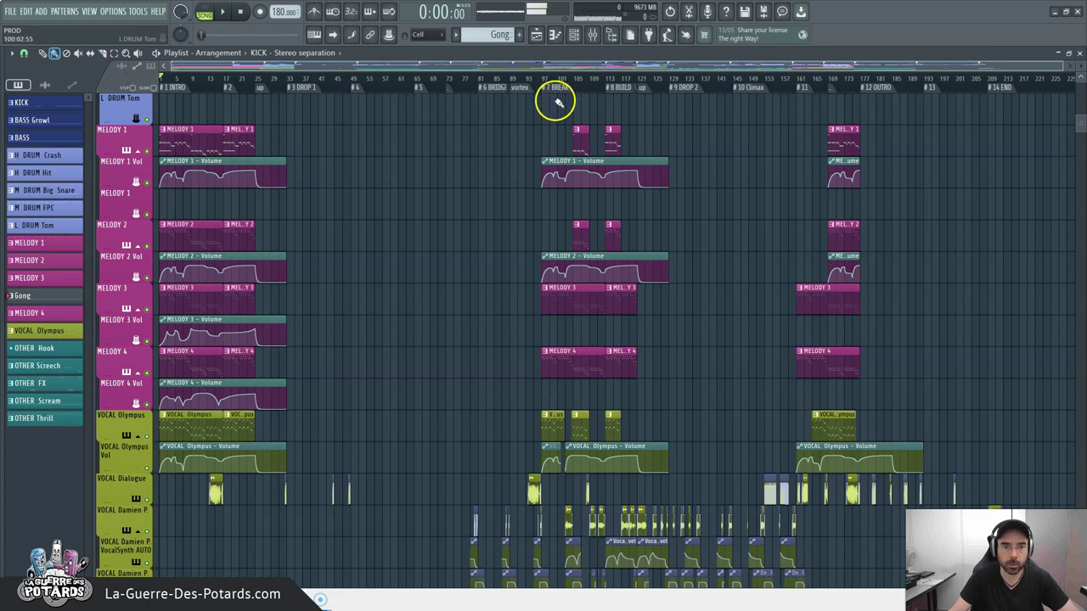
Play the intro from the start of the song with the timeline zoomed in on it, and stop playback.
key(space)
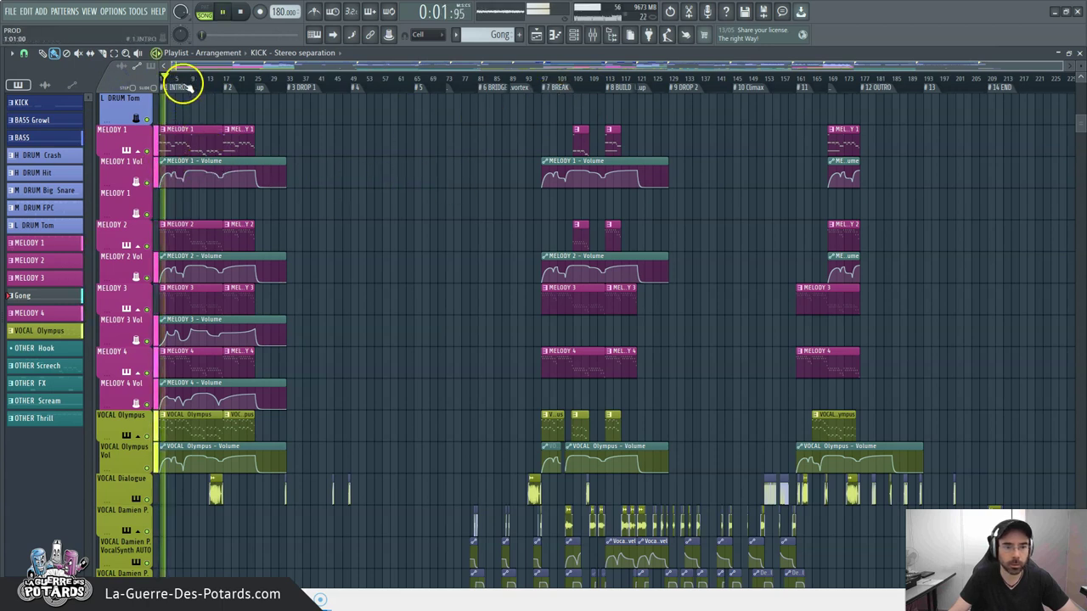
scroll(182, 84, up, 5)
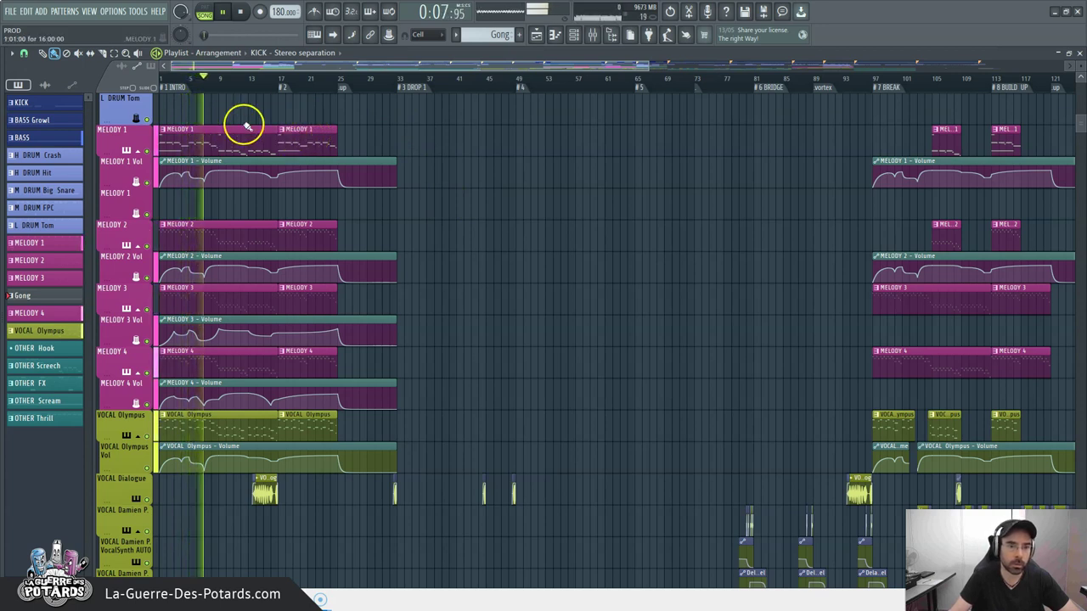
click(242, 12)
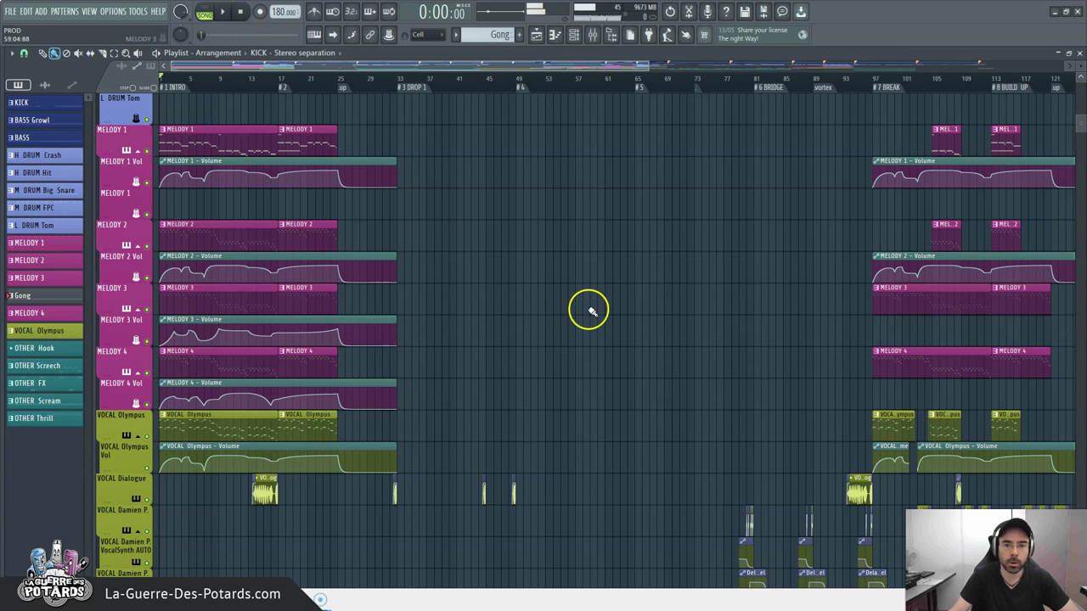
Examine how the kick, bass and drum tracks and their automation clips are laid out through the first half of the arrangement.
scroll(560, 305, up, 5)
scroll(246, 178, up, 10)
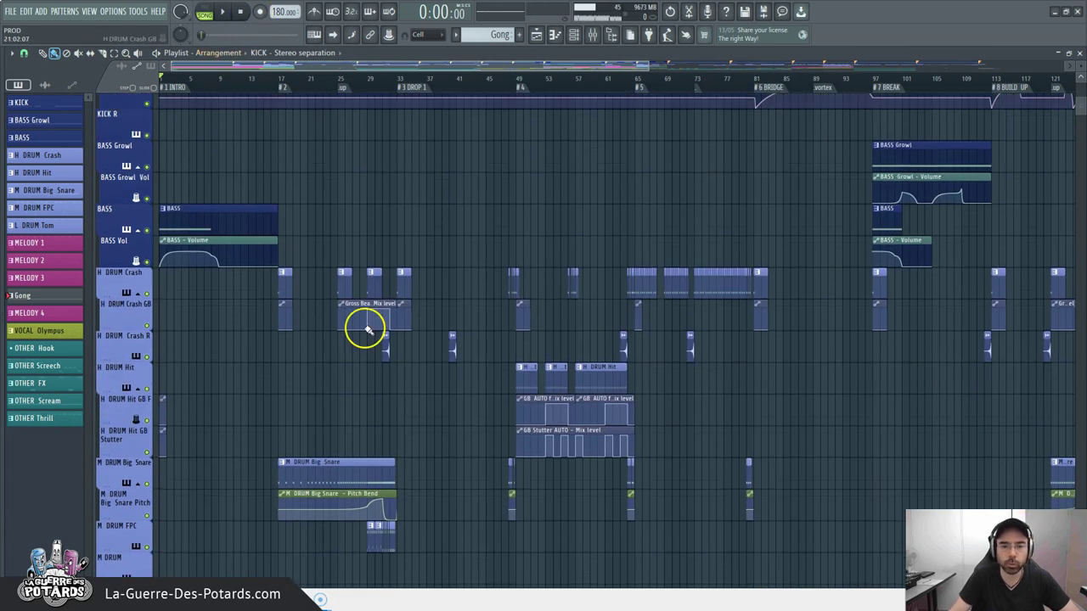
scroll(199, 133, up, 5)
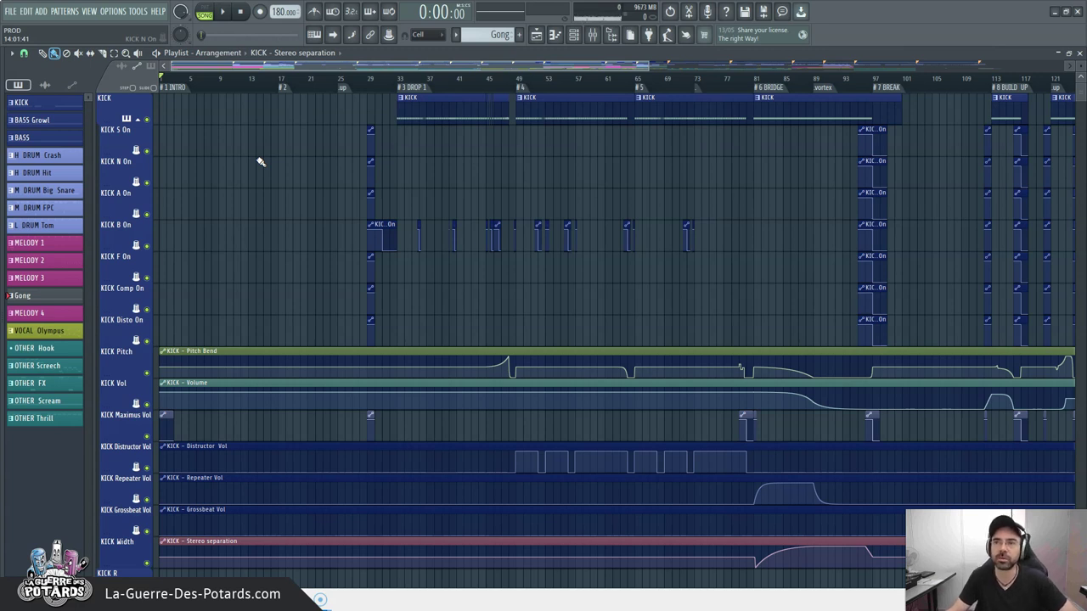
click(279, 170)
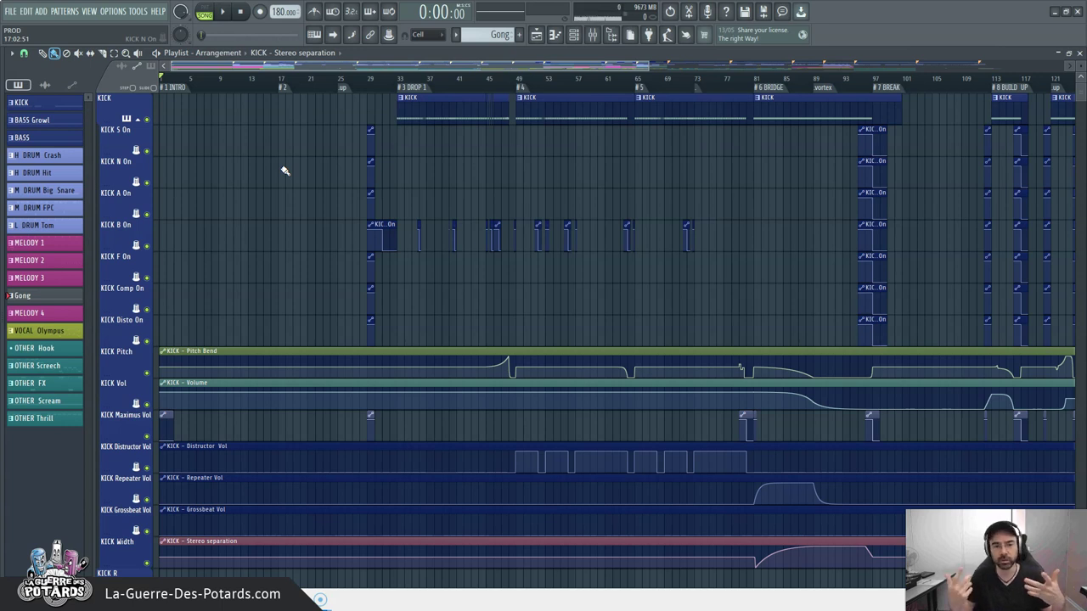
scroll(213, 141, down, 3)
scroll(224, 158, up, 2)
scroll(204, 153, down, 2)
scroll(145, 170, down, 4)
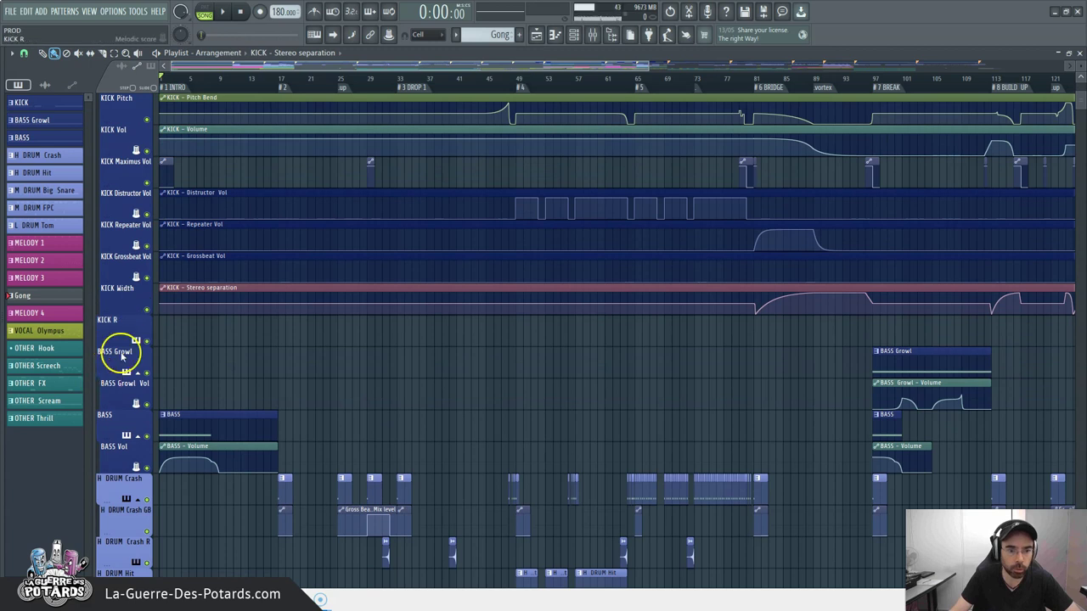
scroll(170, 289, down, 2)
scroll(134, 317, up, 5)
ctrl+scroll(255, 296, up, 3)
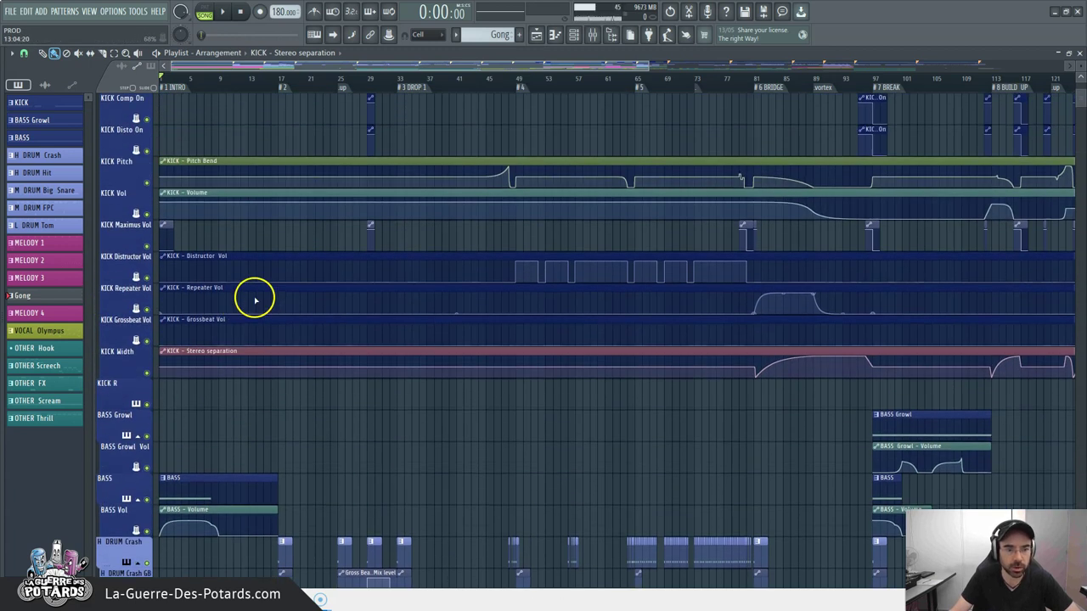
scroll(284, 136, up, 5)
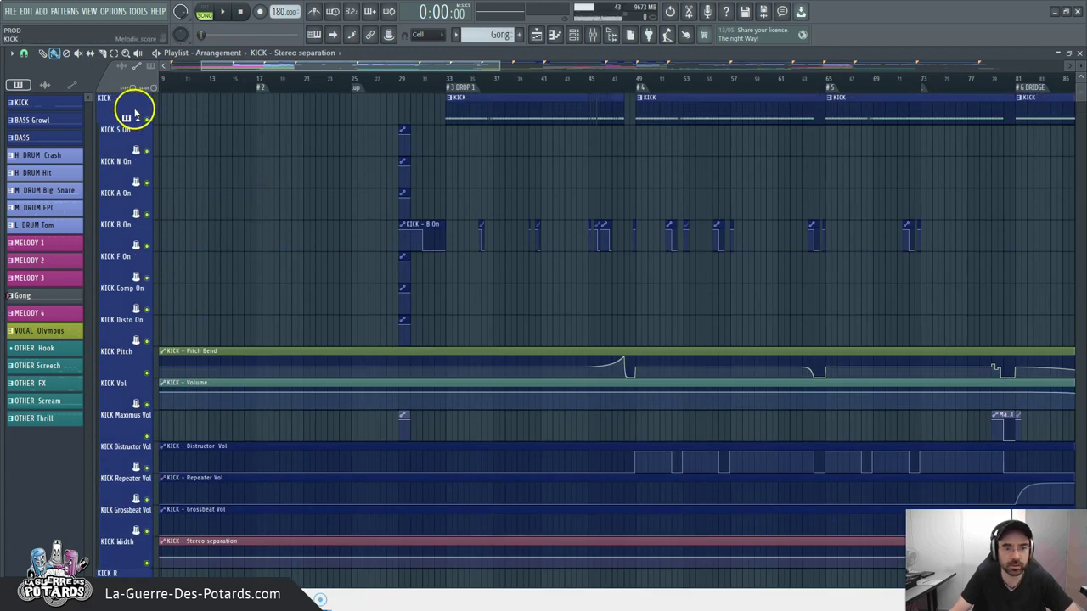
Review the KICK pattern clips and the Pitch Bend and Volume automation across the whole arrangement.
scroll(515, 89, down, 5)
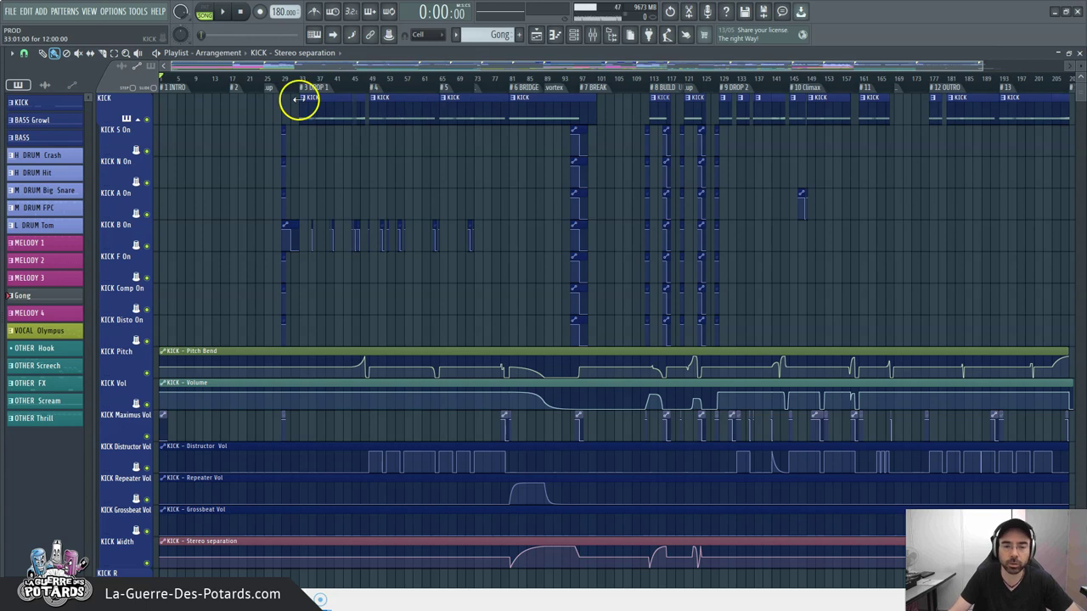
scroll(165, 136, down, 2)
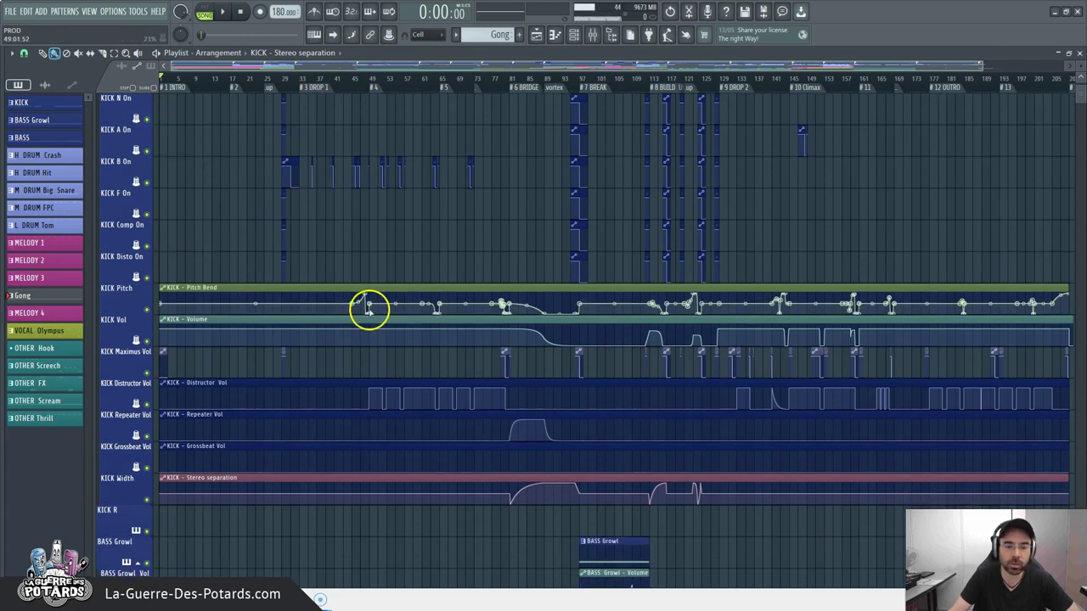
scroll(458, 128, down, 1)
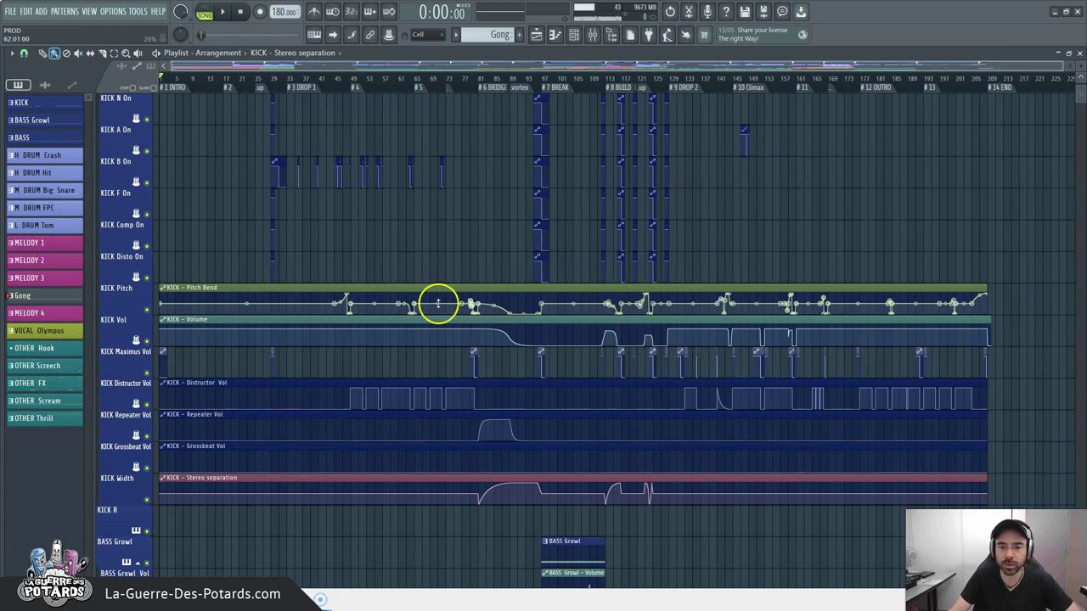
mouse_move(230, 291)
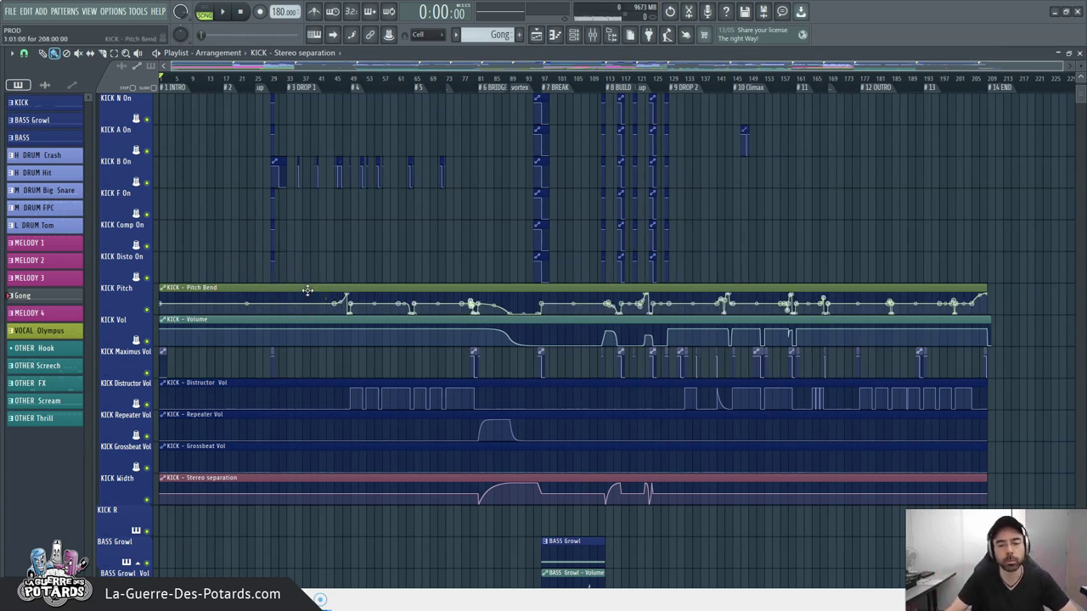
scroll(214, 217, up, 2)
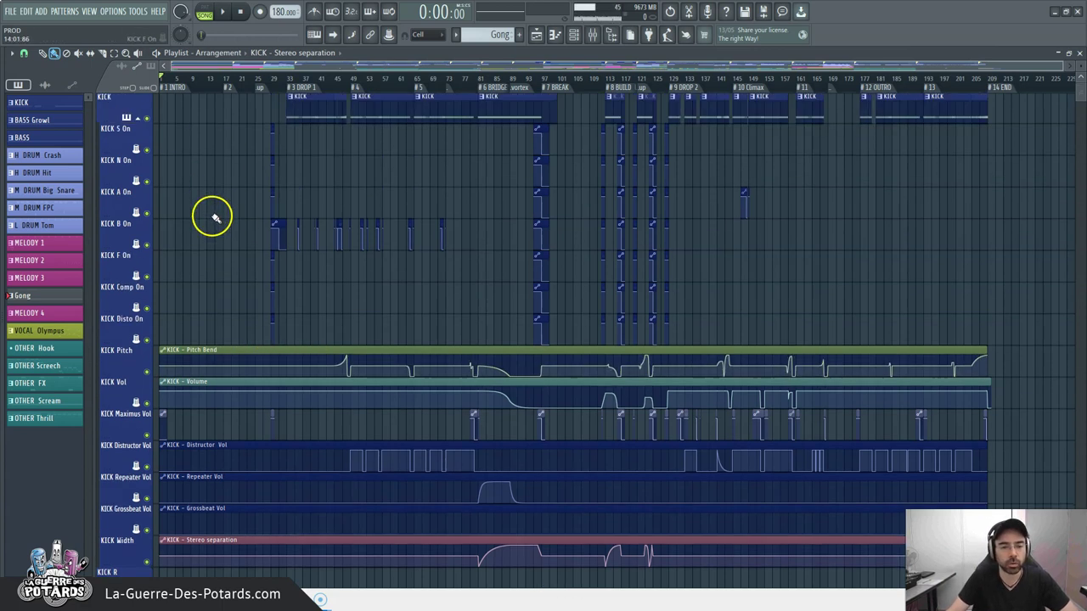
scroll(236, 255, down, 3)
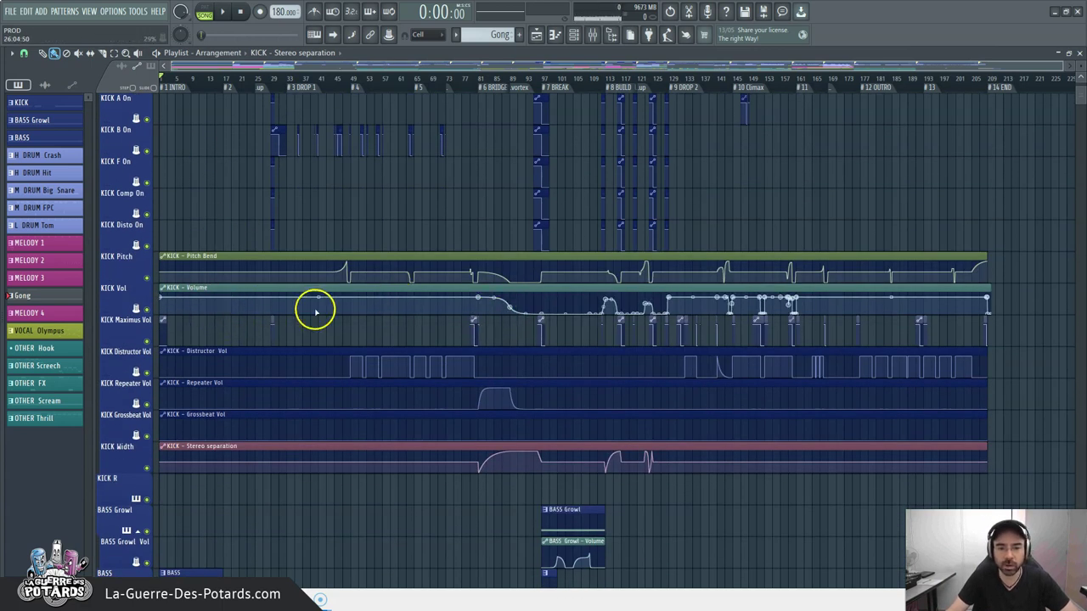
Enlarge the KICK Vol track to show its volume automation and reset the track size to 100%.
scroll(134, 308, up, 5)
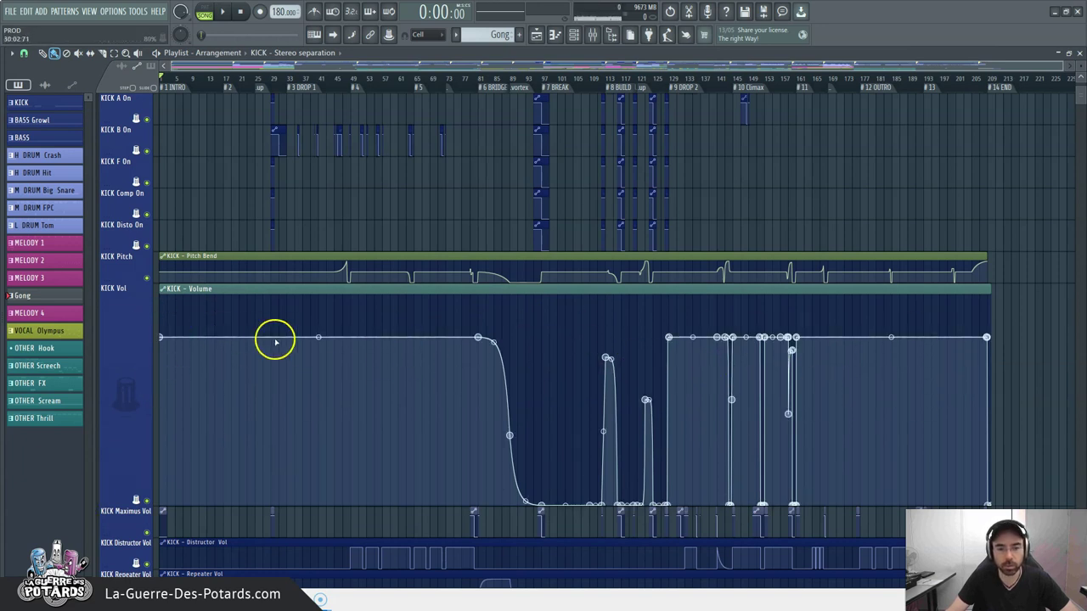
right_click(140, 361)
mouse_move(212, 380)
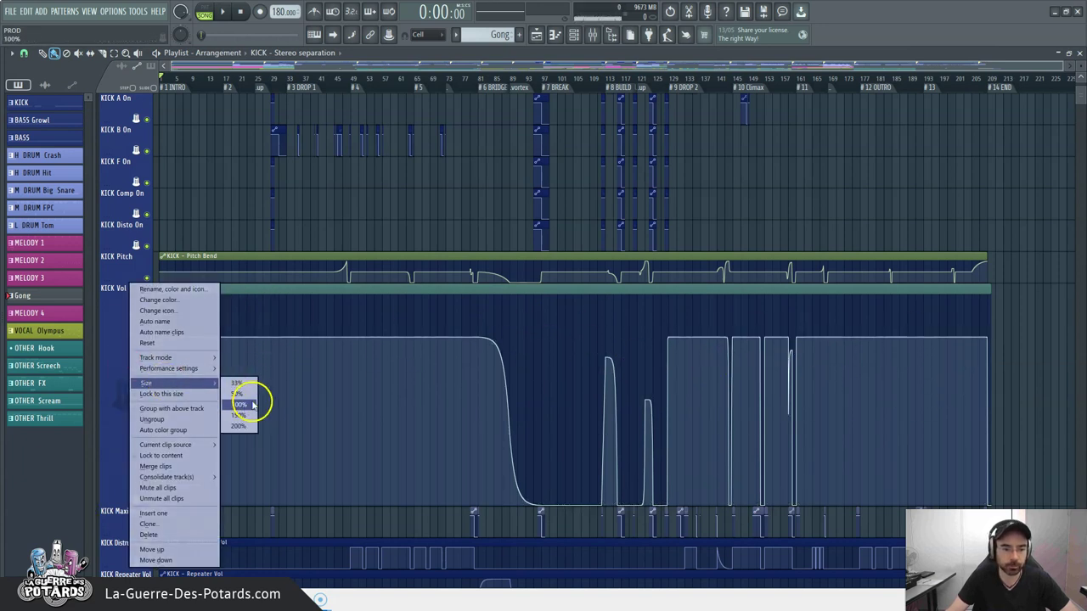
click(247, 407)
Examine the kick's pitch, volume, effect and width automation tracks along with the BASS Growl and BASS tracks below them.
scroll(727, 194, down, 2)
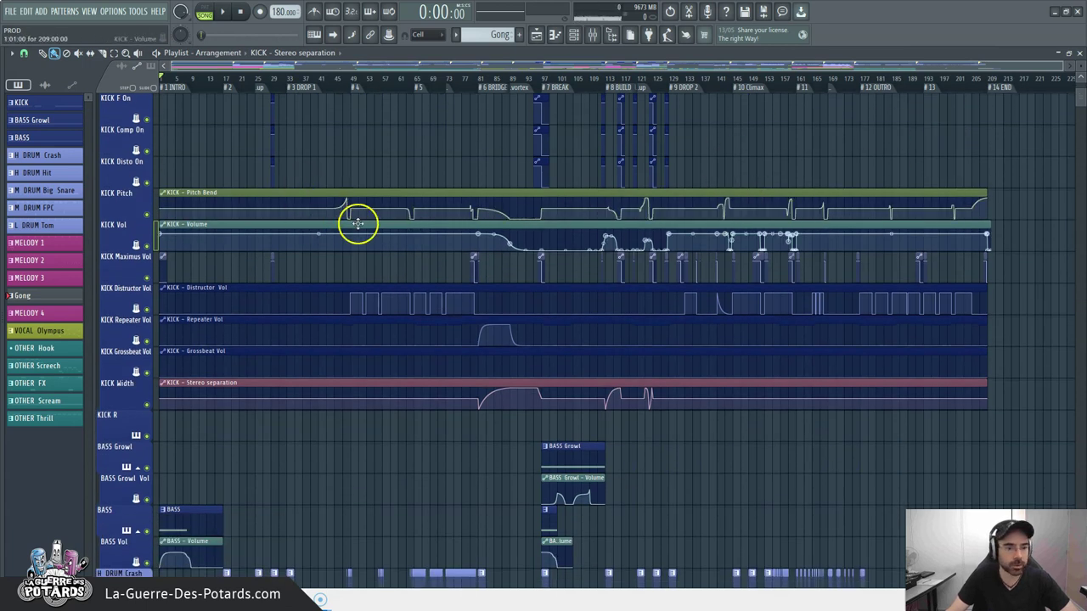
scroll(520, 194, down, 3)
scroll(97, 145, up, 3)
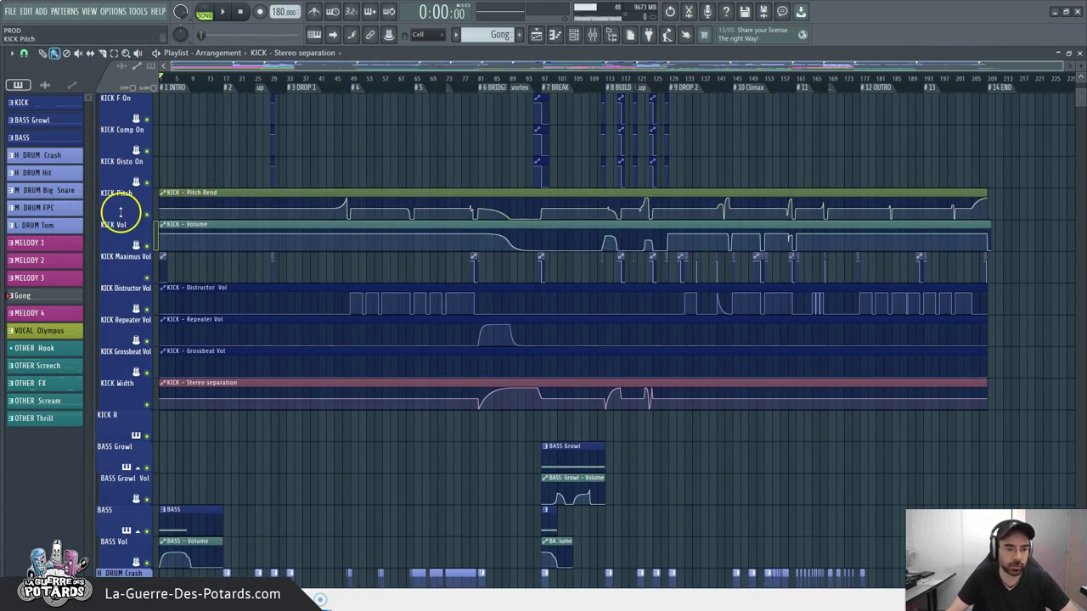
scroll(127, 238, down, 3)
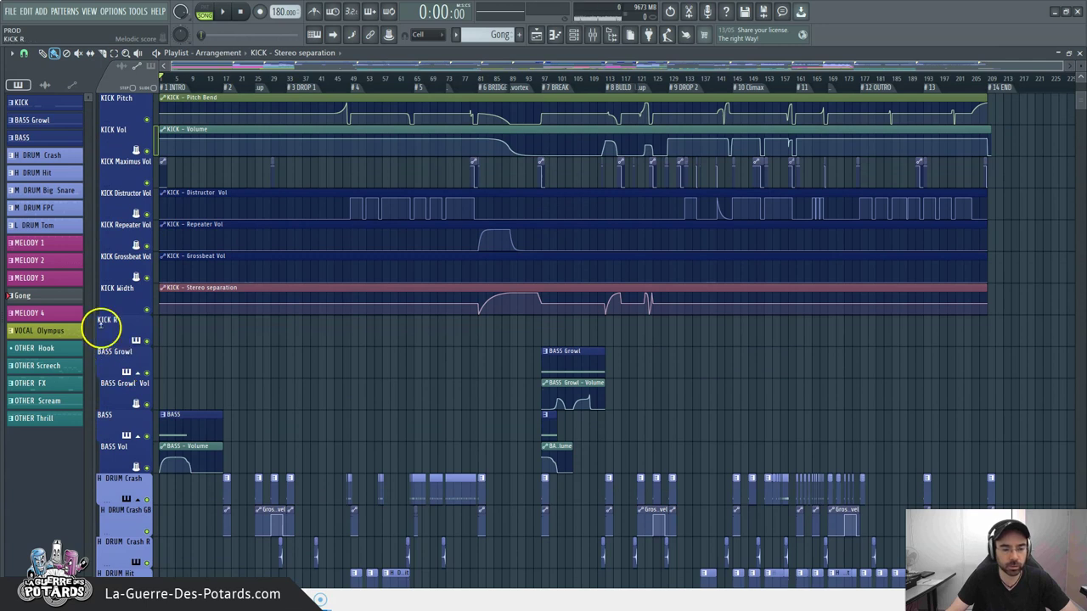
scroll(127, 351, down, 2)
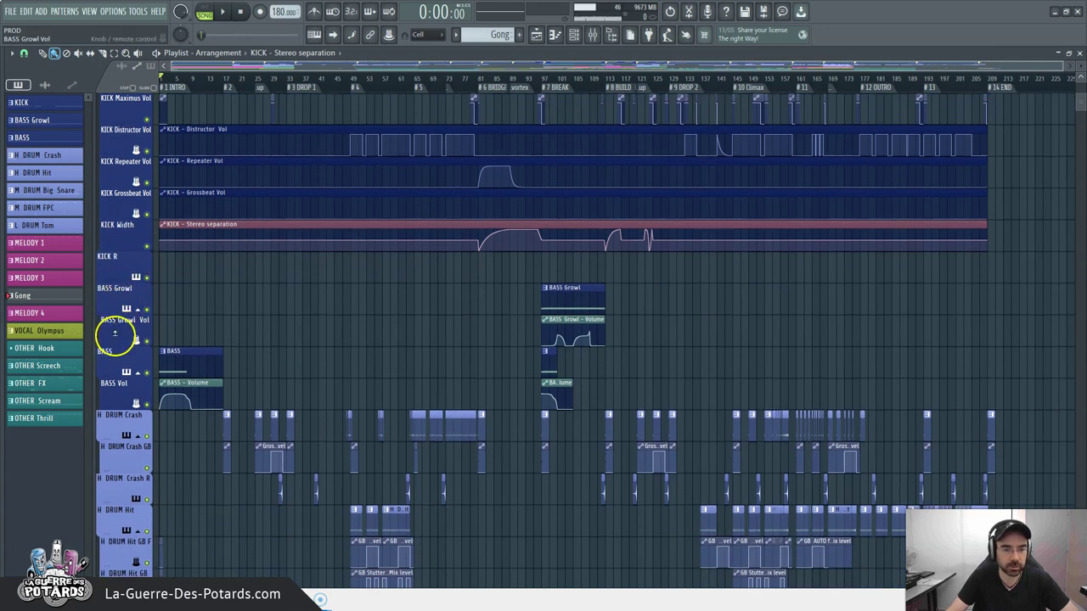
scroll(118, 293, up, 8)
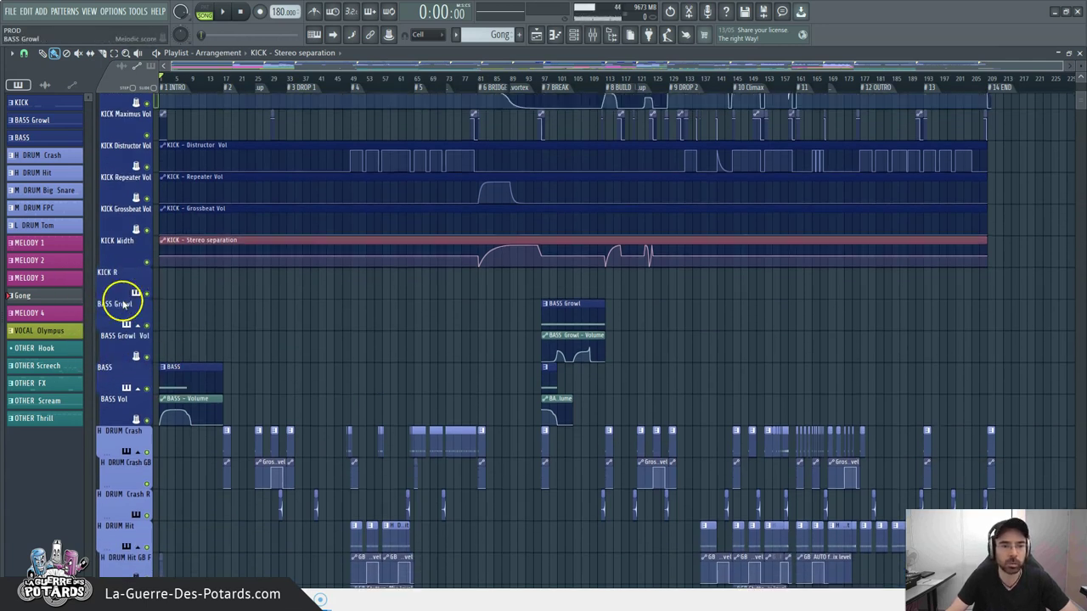
scroll(246, 196, down, 1)
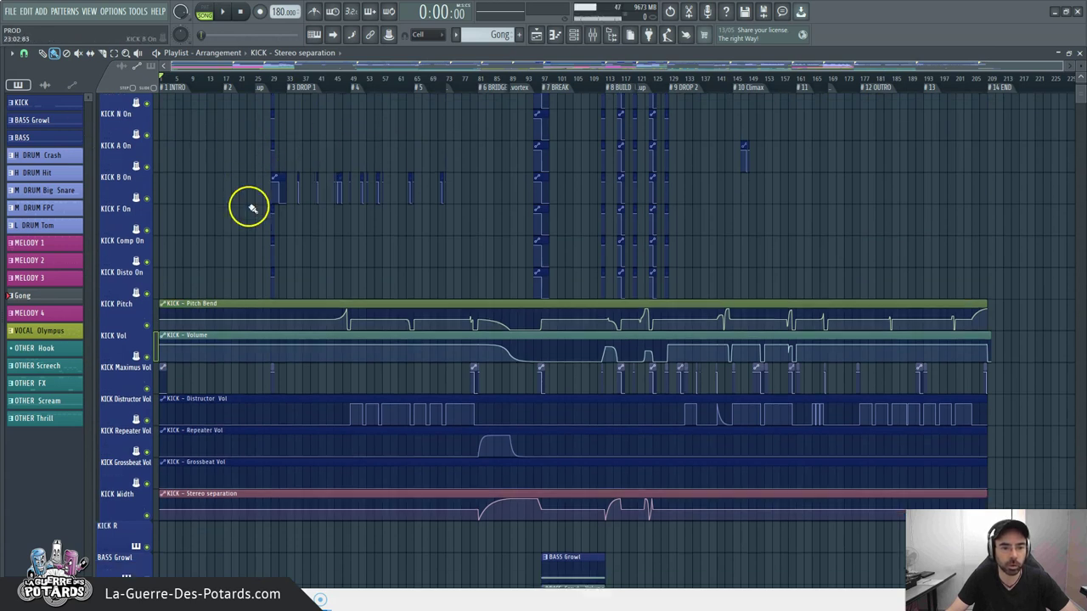
scroll(235, 159, up, 2)
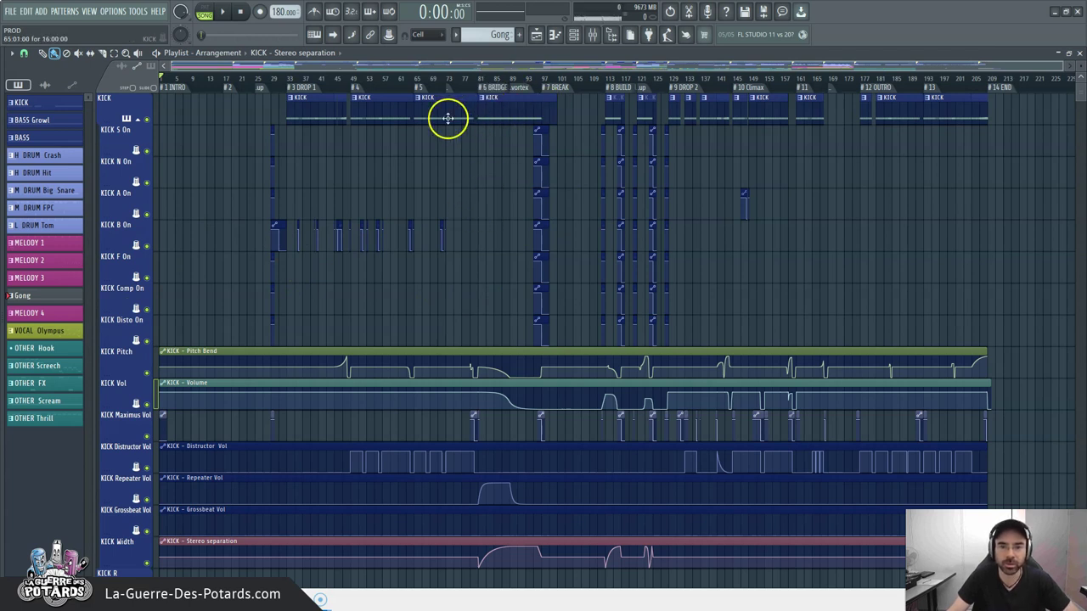
scroll(340, 225, down, 4)
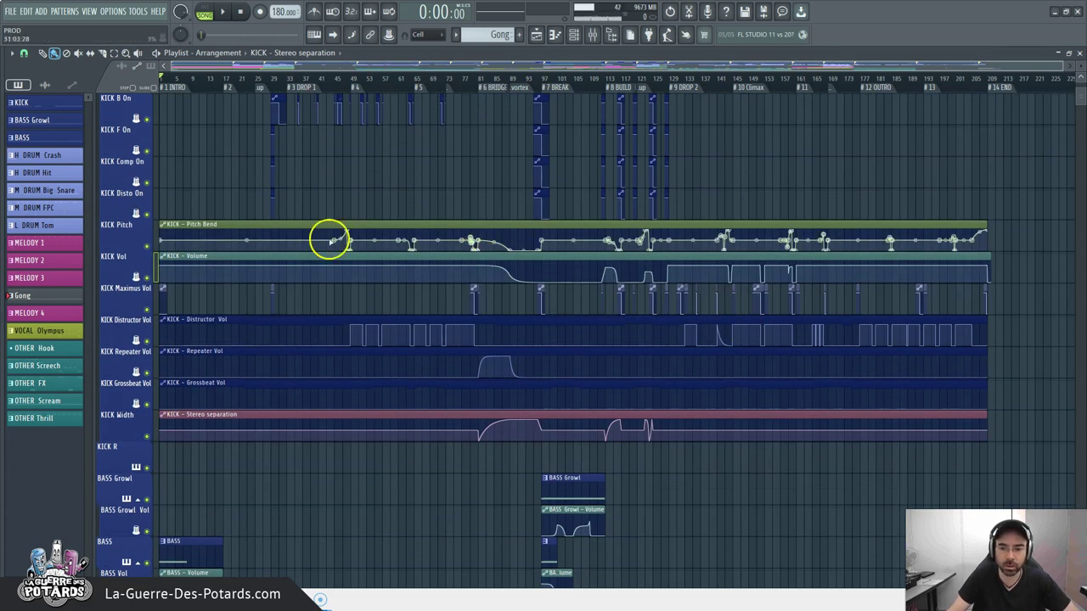
scroll(357, 231, down, 3)
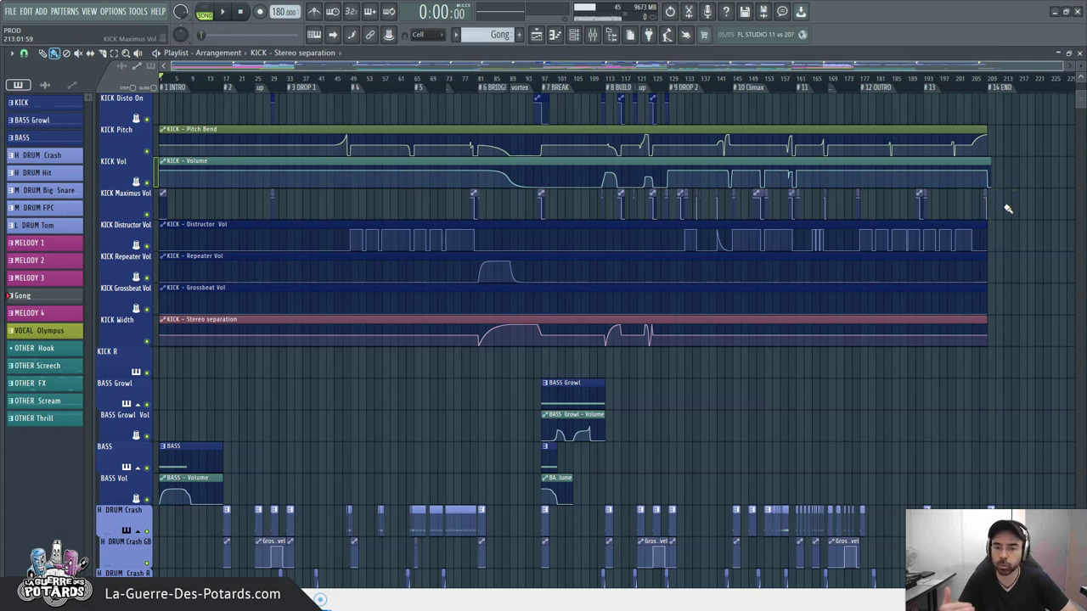
Examine the crash, hit, snare, FPC and tom drum tracks and their automation below the kick and bass tracks.
scroll(941, 175, down, 3)
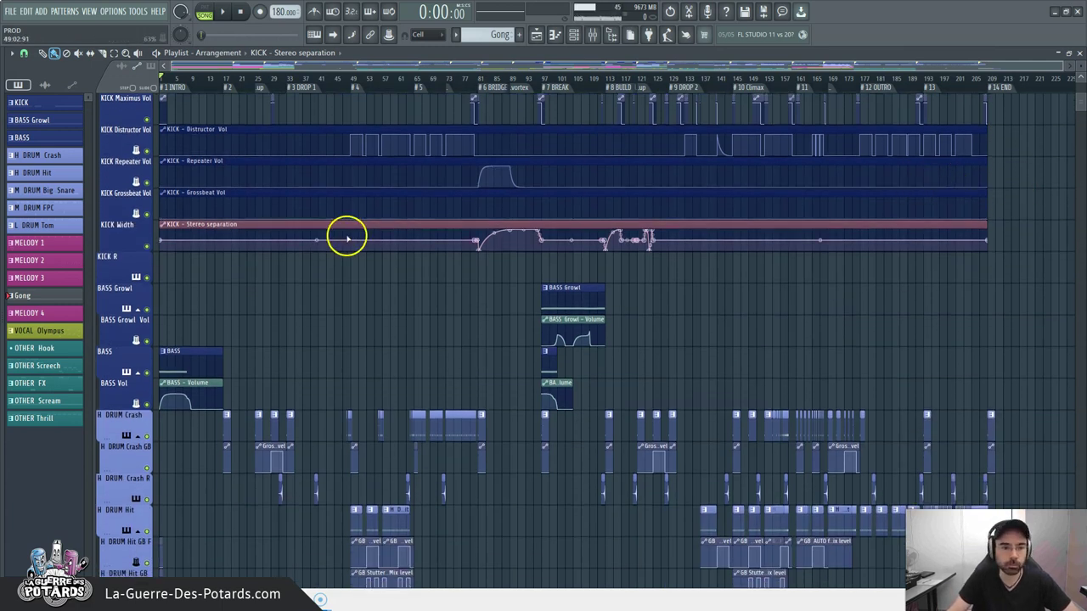
scroll(866, 214, down, 6)
scroll(388, 266, down, 2)
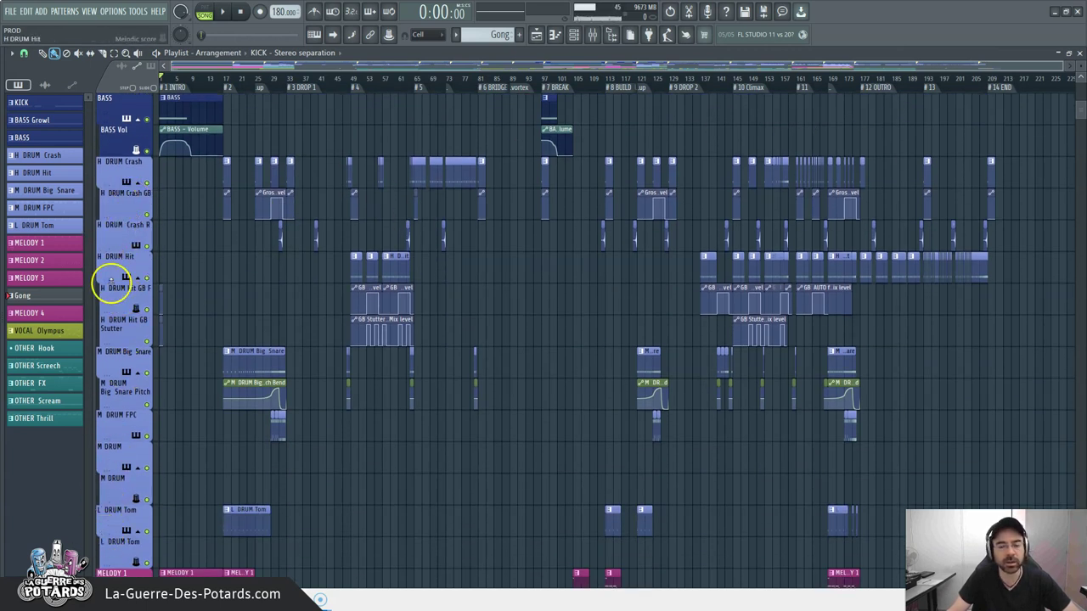
scroll(228, 235, up, 10)
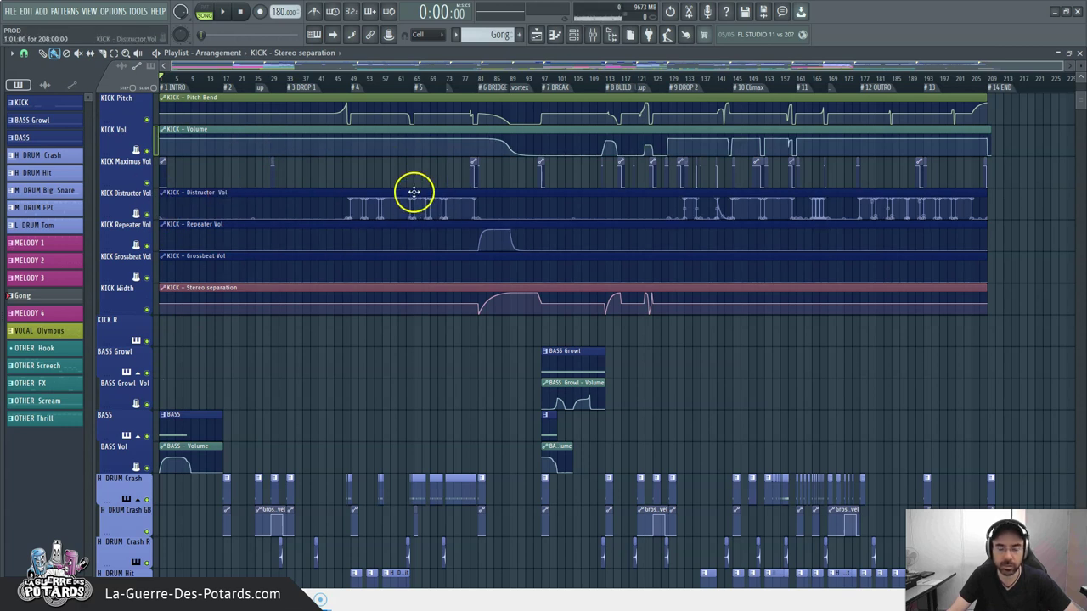
scroll(281, 192, down, 5)
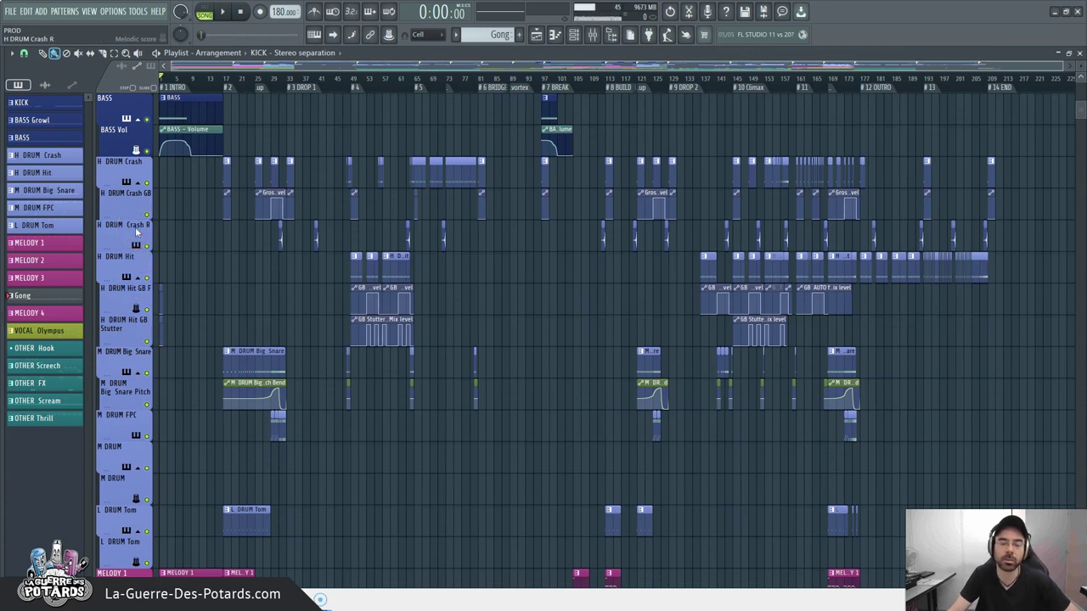
scroll(217, 260, down, 1)
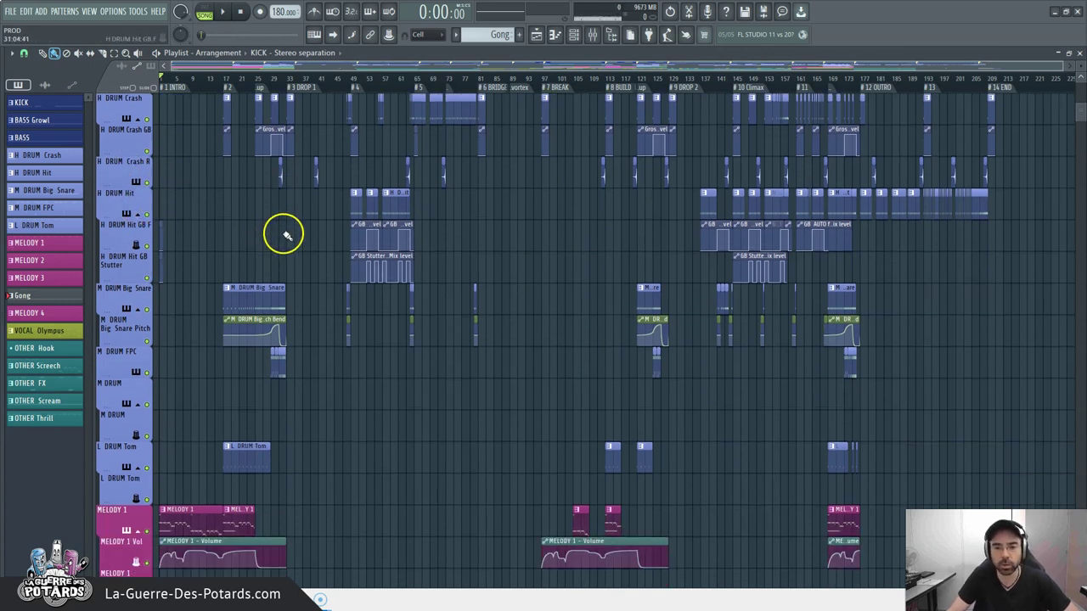
scroll(170, 225, up, 1)
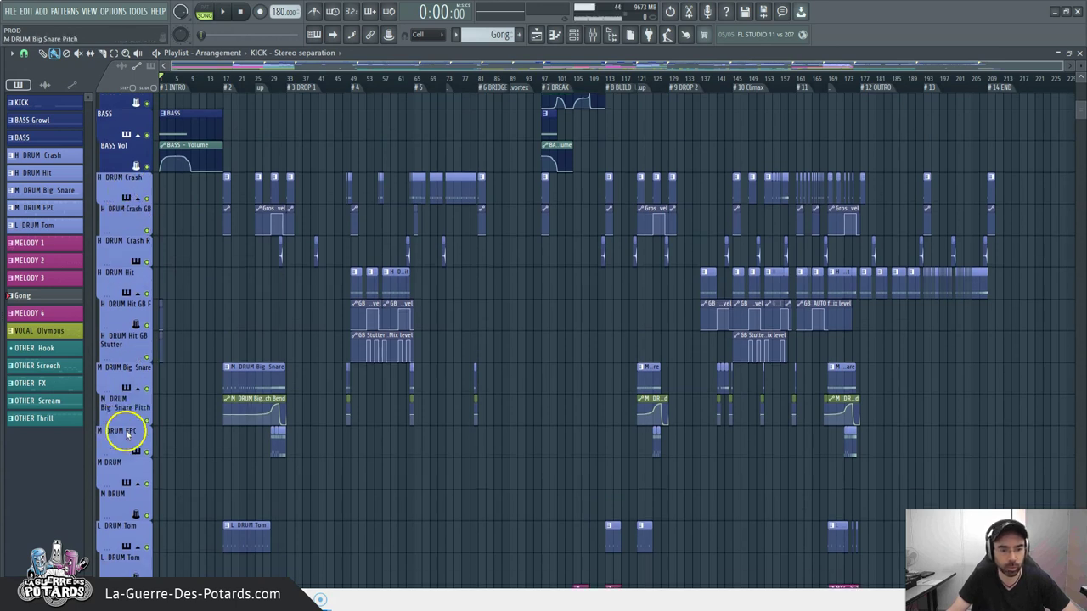
Examine the MELODY 1 to MELODY 4 tracks and the VOCAL tracks with their volume automation clips.
scroll(126, 433, down, 6)
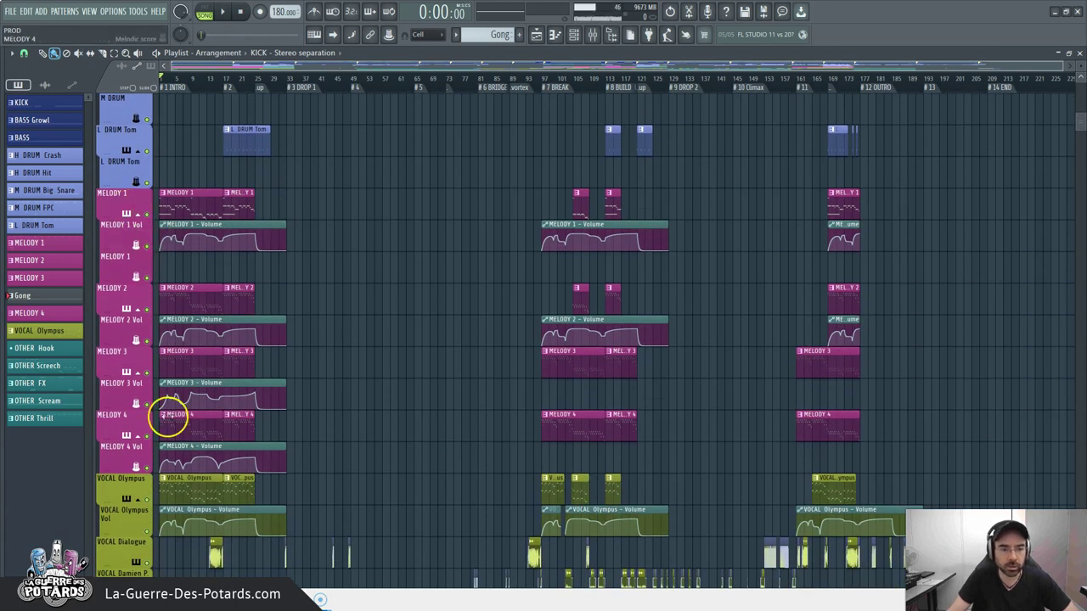
scroll(206, 251, down, 1)
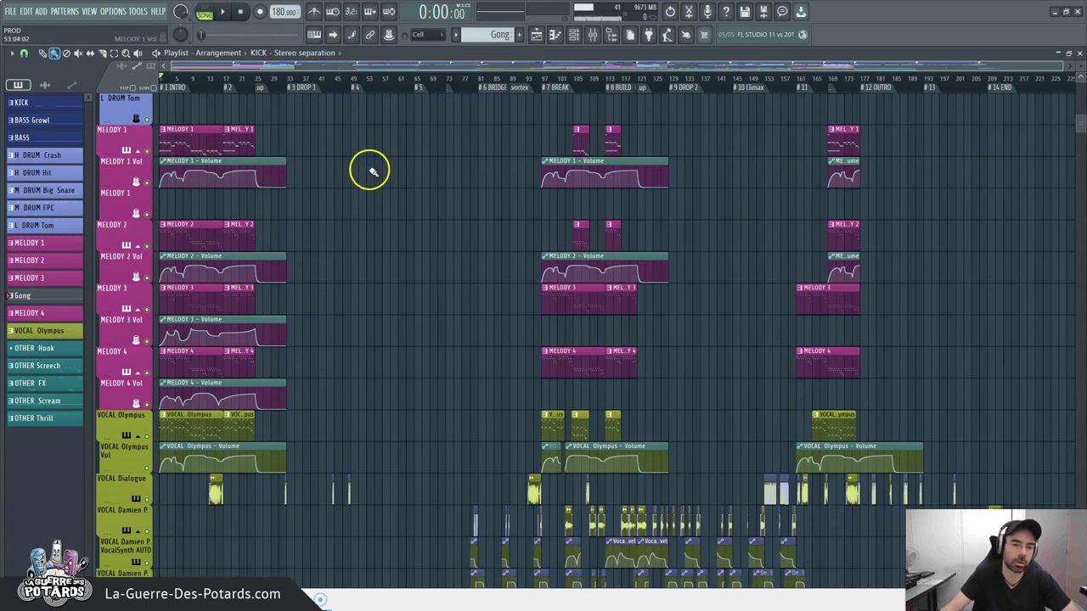
scroll(364, 170, down, 3)
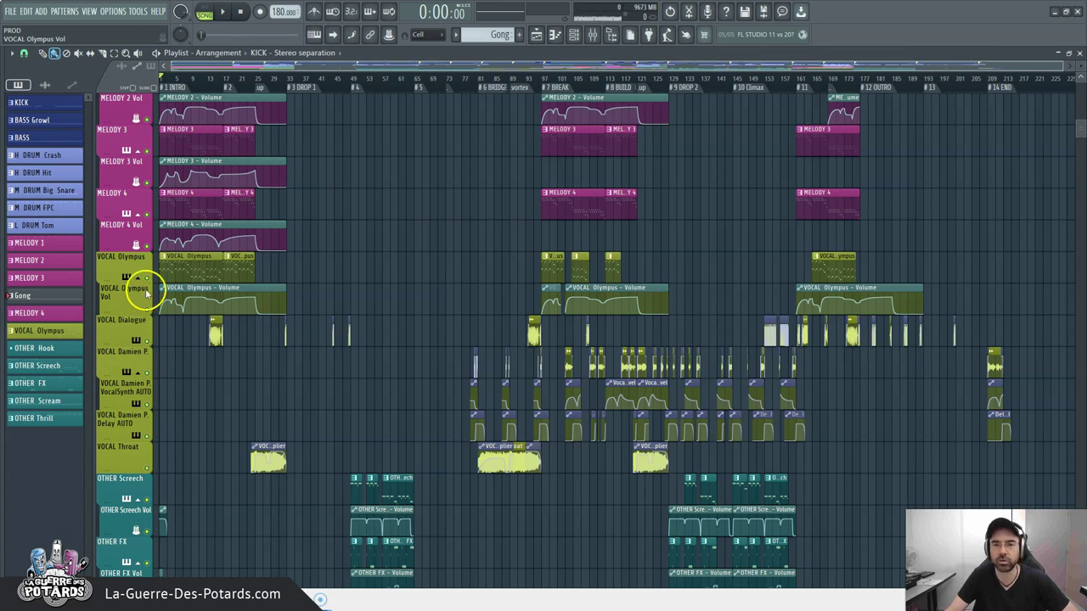
scroll(153, 298, down, 2)
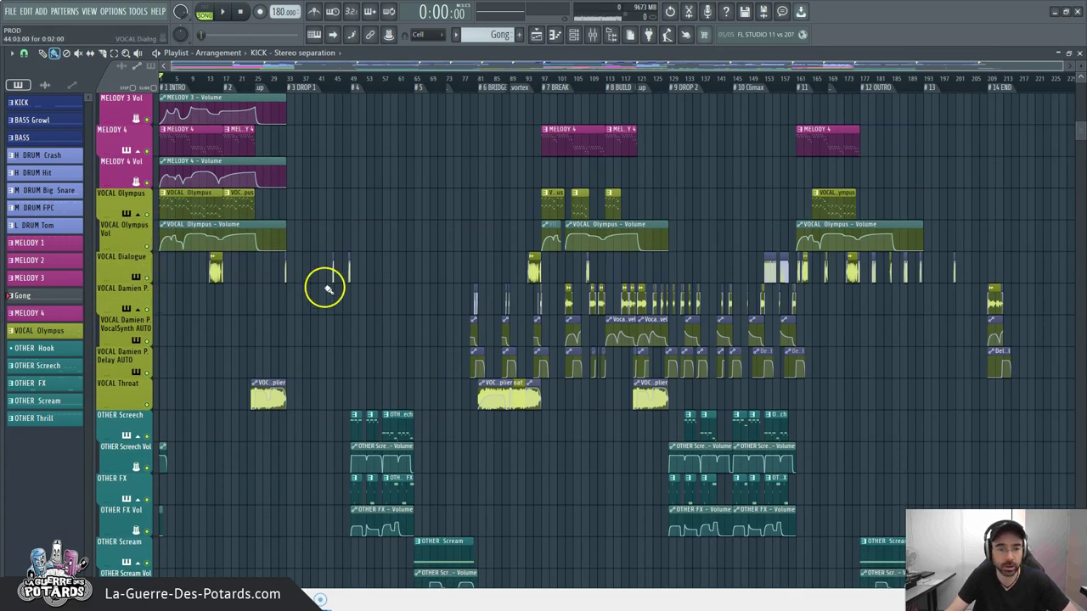
scroll(217, 329, up, 1)
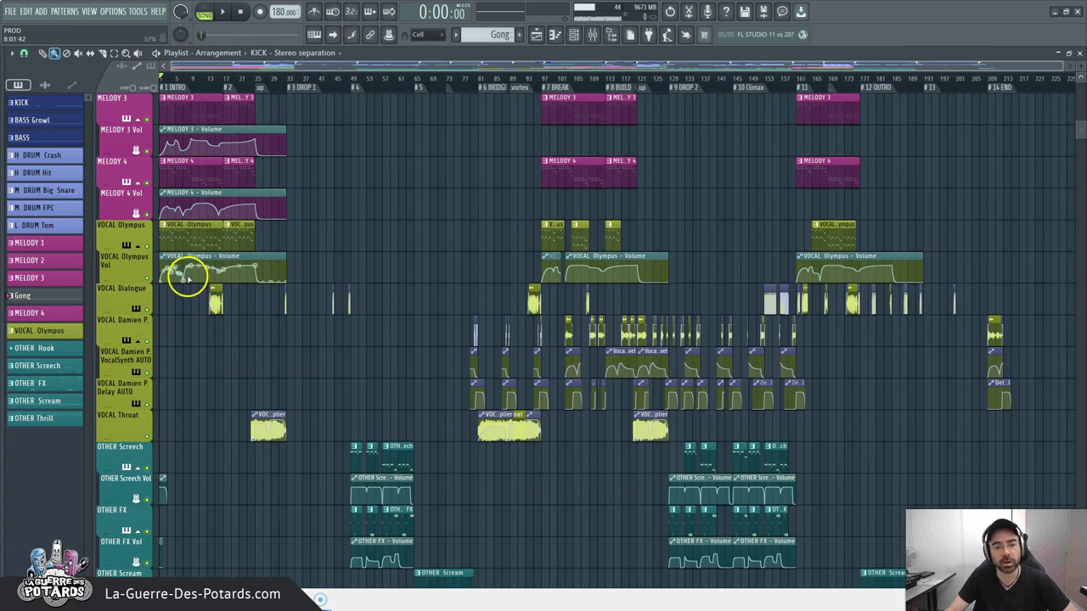
Enlarge the VOCAL Olympus and VOCAL Olympus Vol tracks to show the intro's notes and volume automation curve in detail.
scroll(165, 85, up, 3)
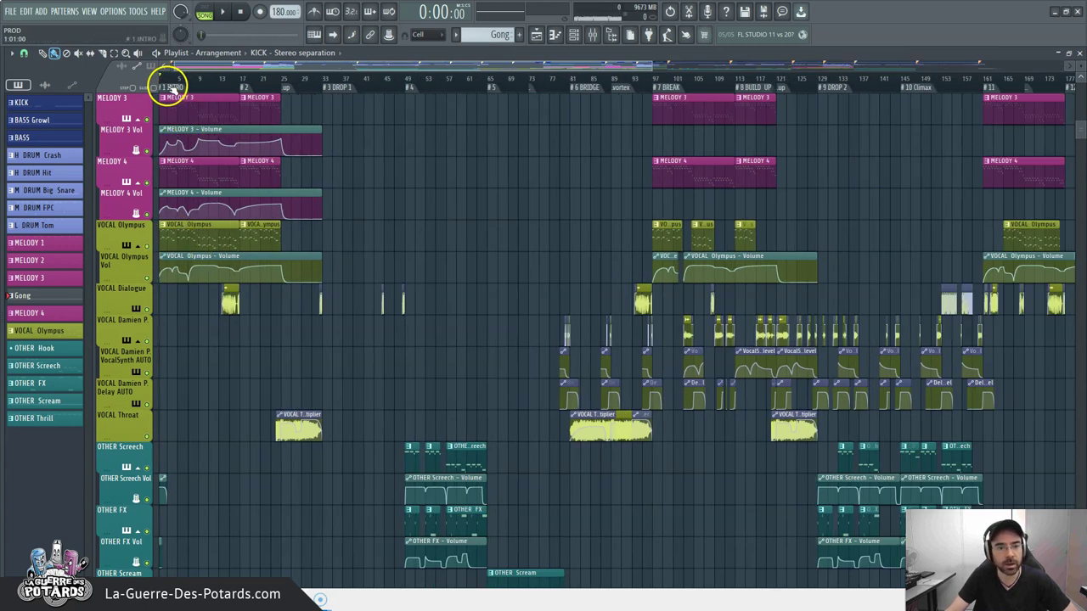
drag(128, 255, 135, 407)
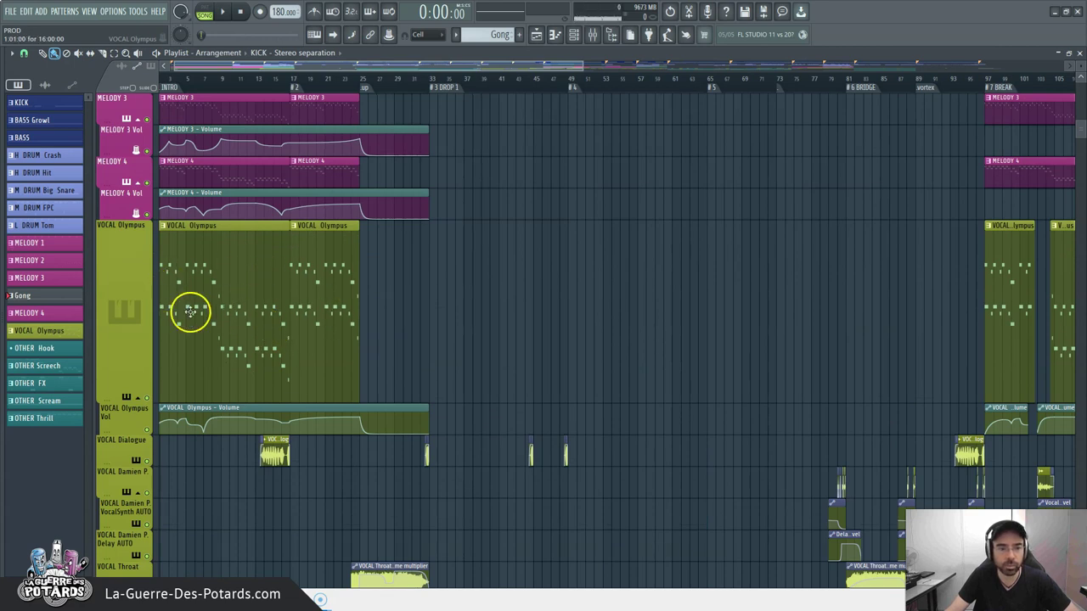
scroll(302, 302, down, 3)
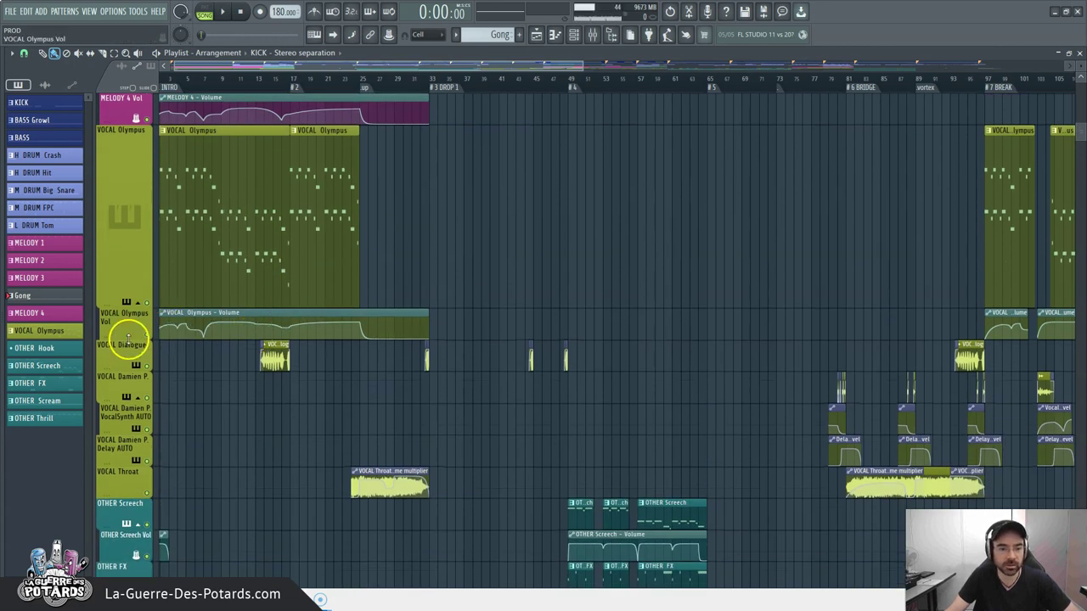
drag(126, 340, 126, 485)
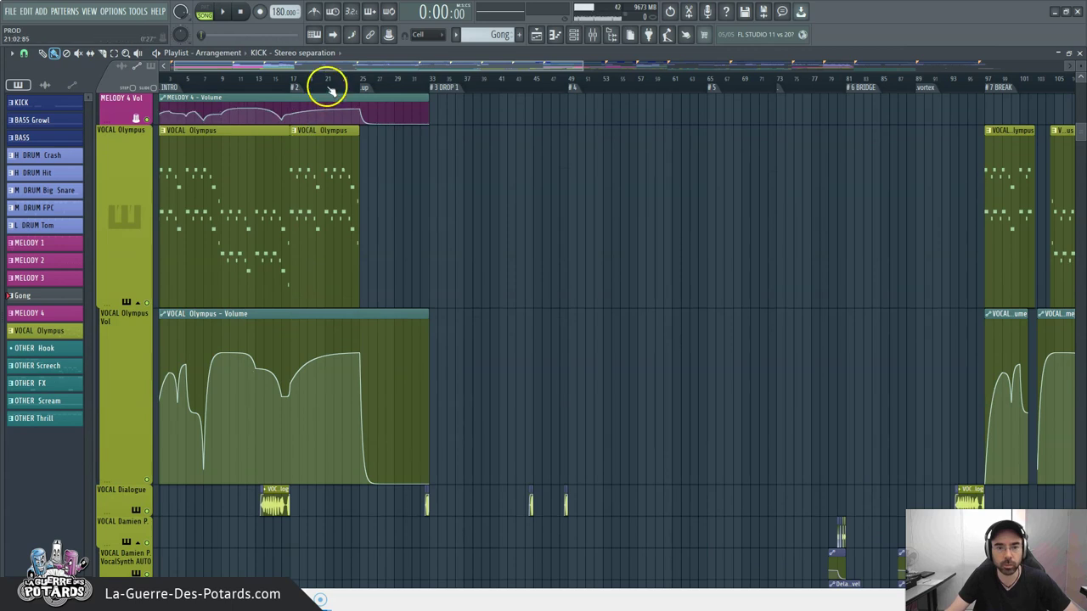
Reset the size of the VOCAL Olympus Vol and VOCAL Olympus tracks to 100%.
scroll(328, 85, down, 3)
scroll(339, 134, down, 5)
scroll(360, 138, up, 1)
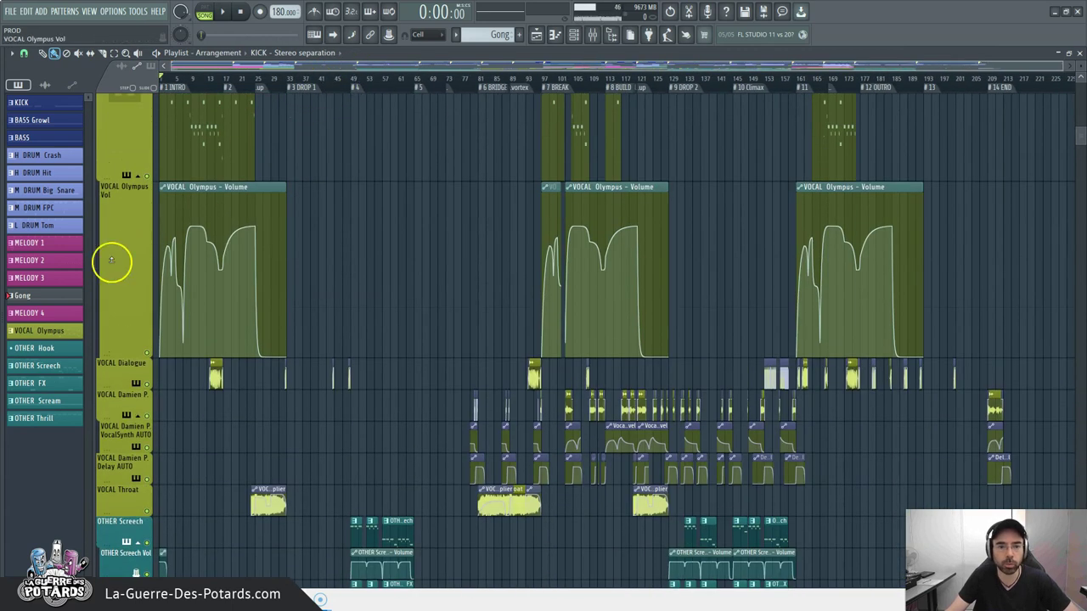
right_click(127, 243)
mouse_move(161, 281)
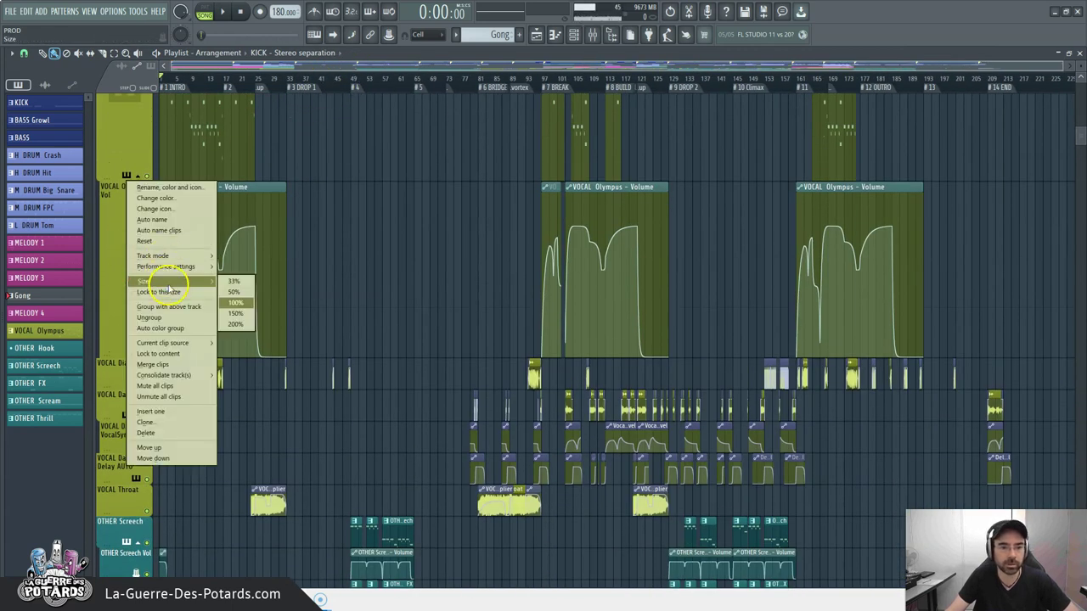
click(235, 302)
scroll(108, 218, up, 1)
right_click(131, 198)
mouse_move(178, 224)
click(242, 245)
Select the VOCAL Olympus - Volume automation clip in the intro after reviewing the melody tracks' volume curves.
scroll(347, 160, up, 5)
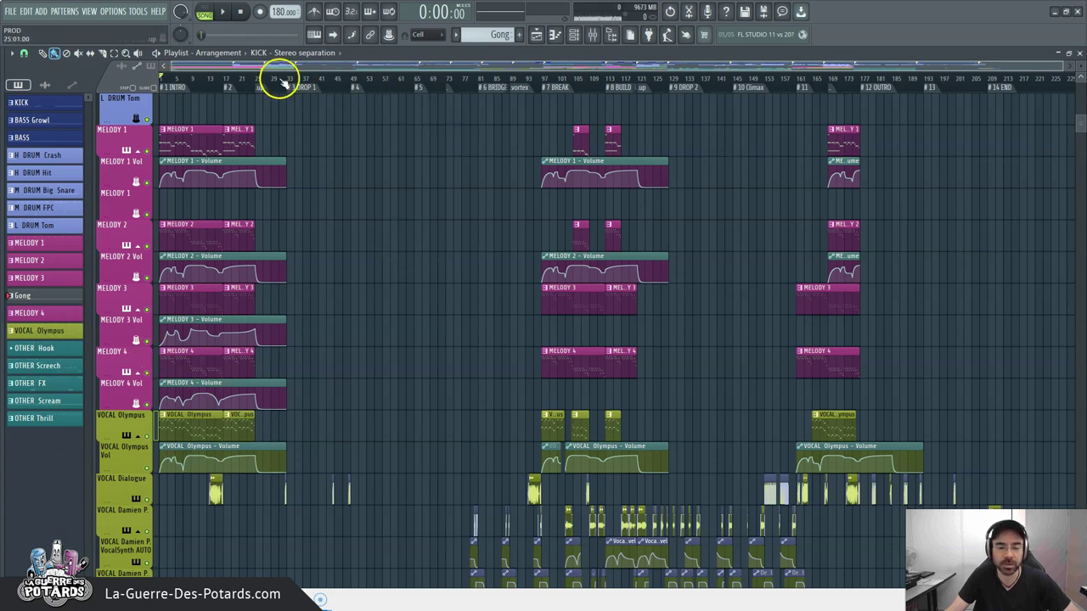
scroll(393, 301, down, 4)
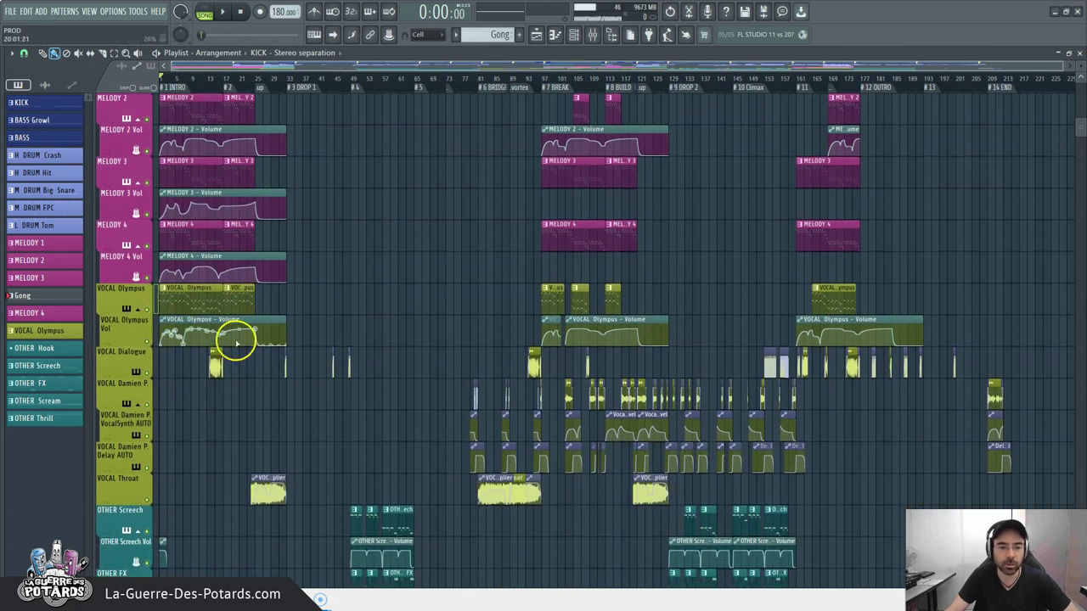
click(244, 324)
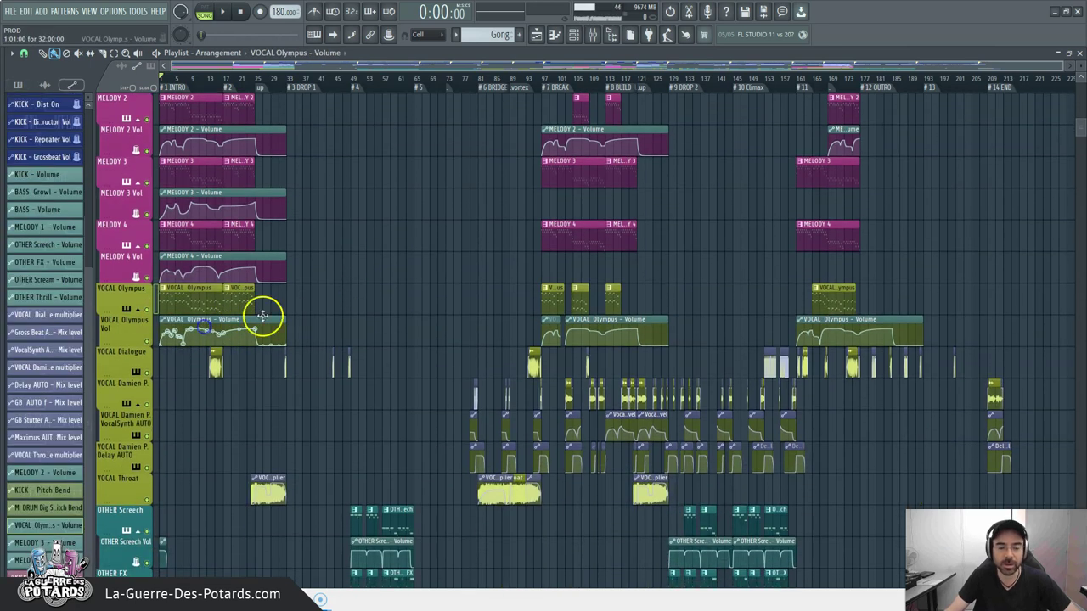
Examine the remaining vocal tracks and the OTHER Screech, FX, Scream and Thrill tracks with their volume automation.
scroll(337, 296, down, 3)
scroll(252, 313, down, 4)
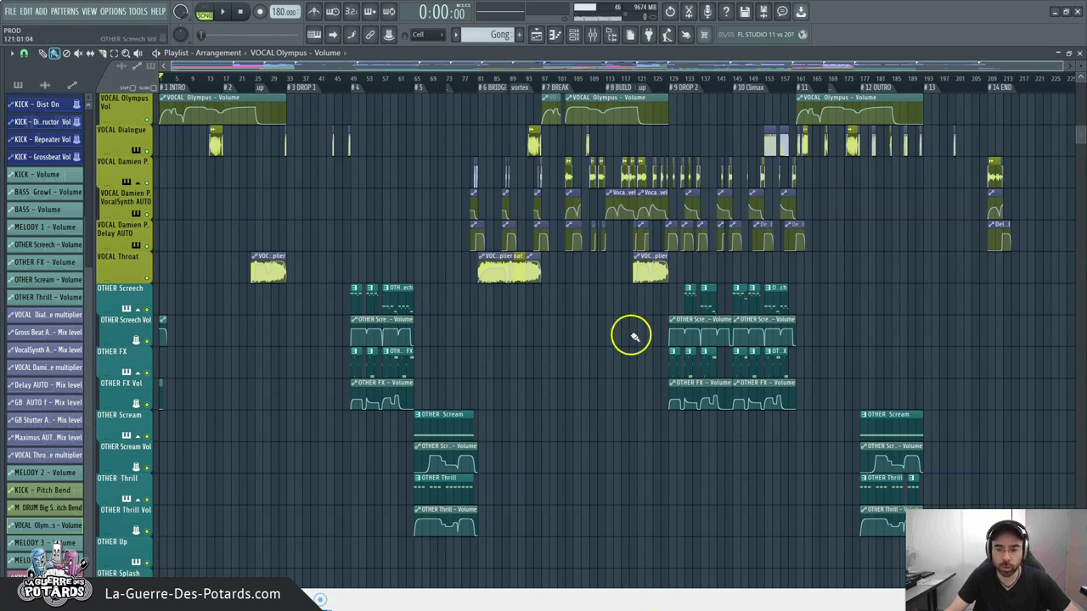
scroll(224, 377, down, 6)
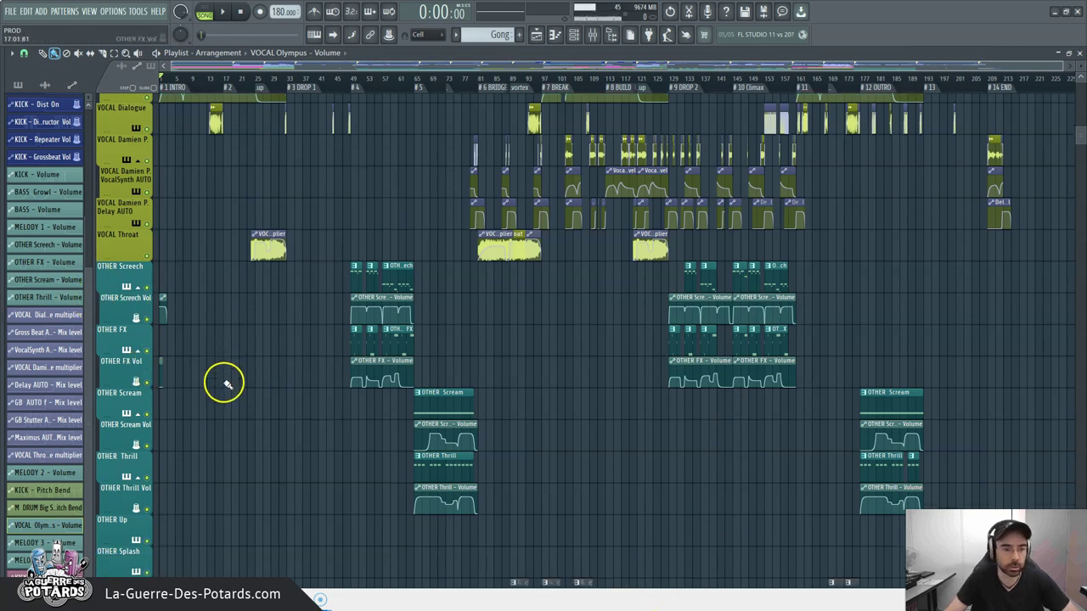
scroll(223, 373, up, 1)
scroll(223, 365, down, 1)
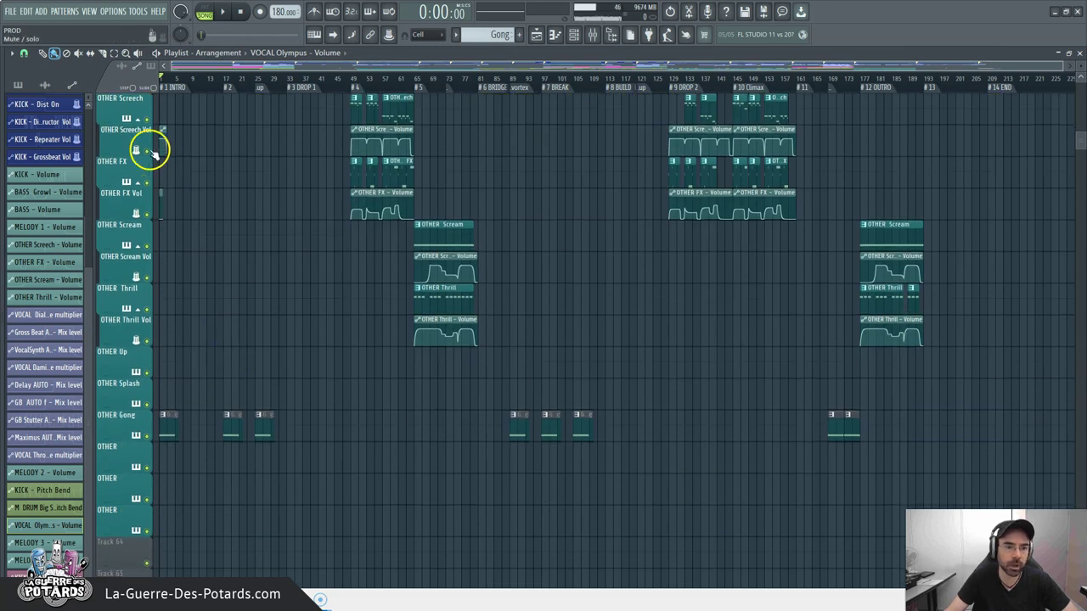
scroll(95, 280, up, 1)
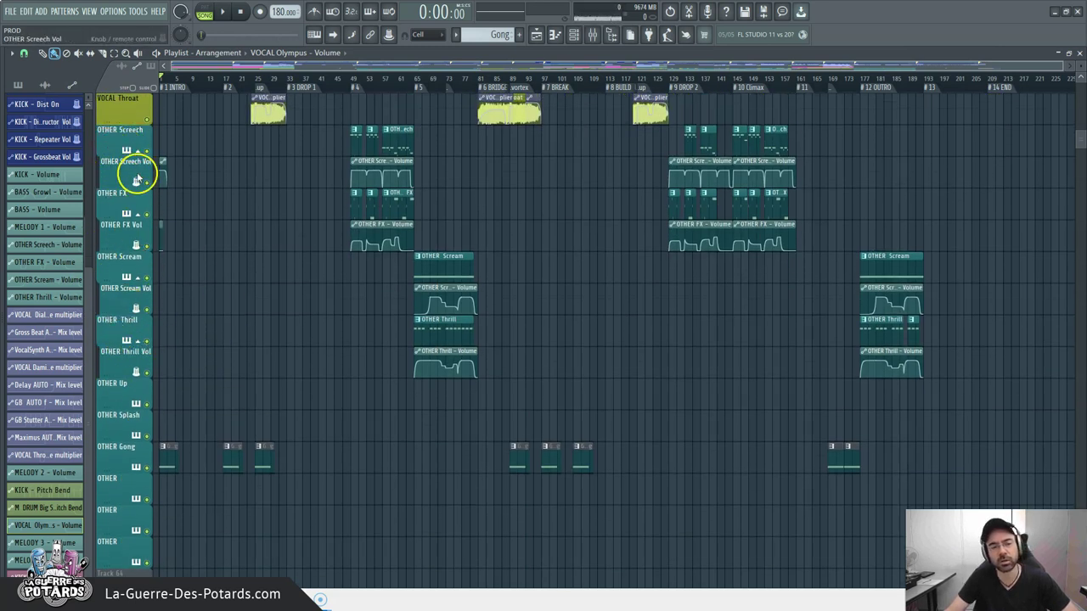
scroll(161, 229, up, 5)
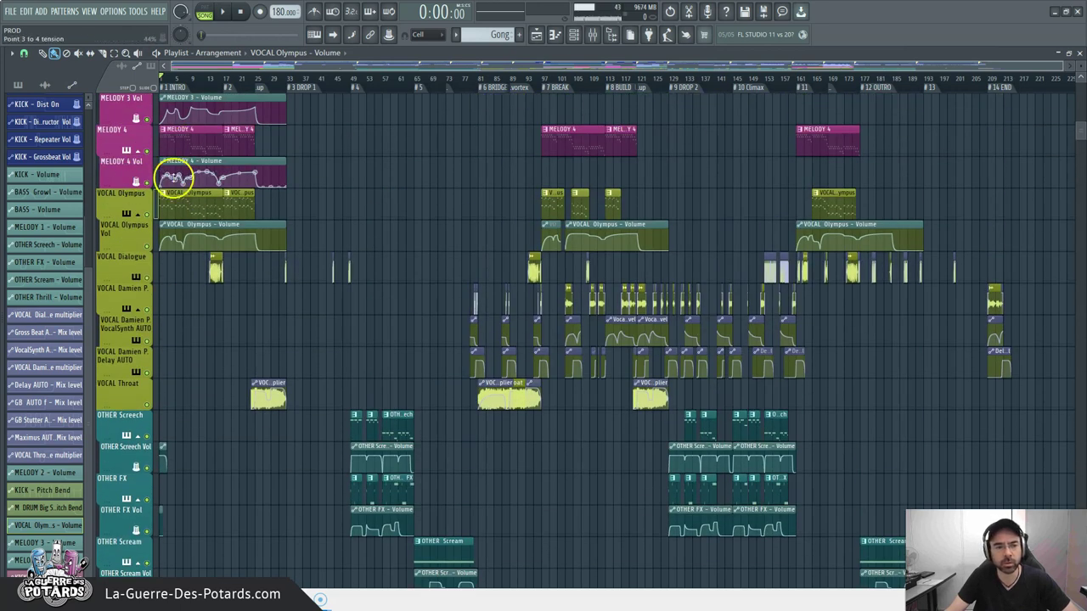
scroll(169, 178, down, 5)
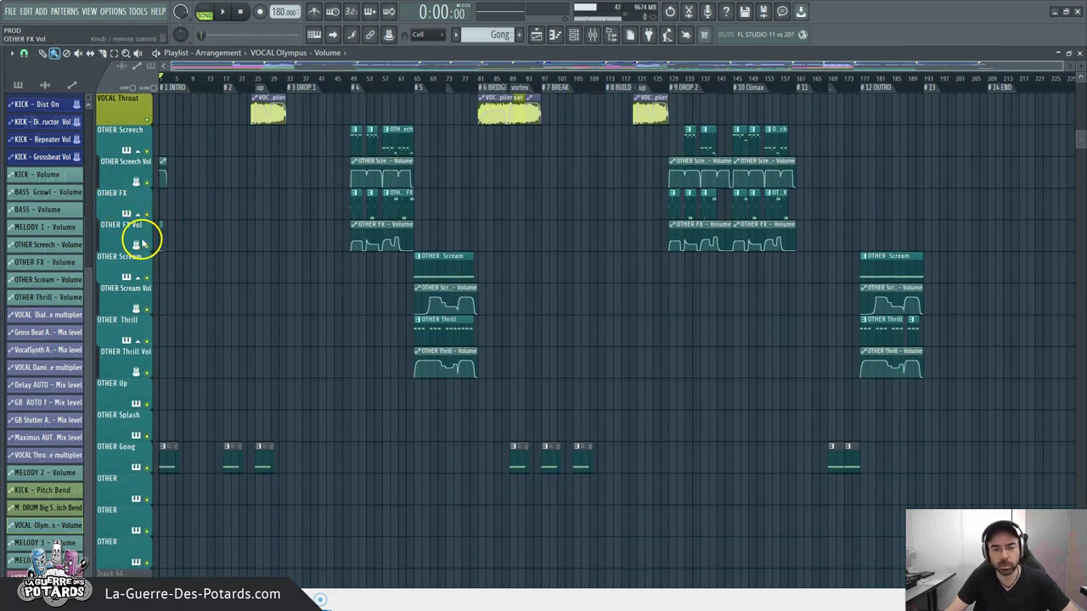
scroll(195, 216, down, 1)
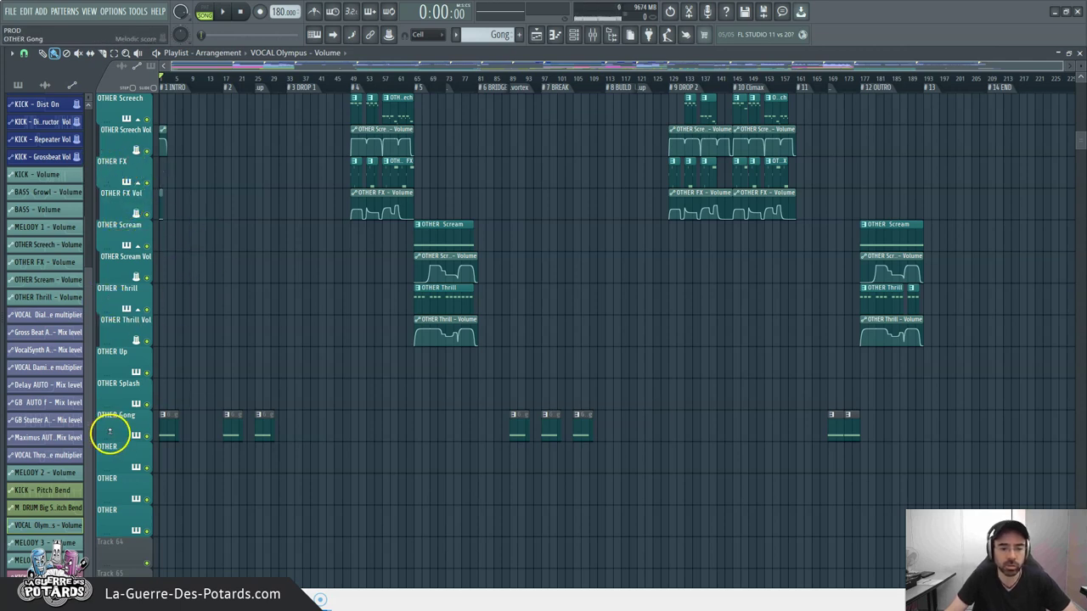
Compare the layout of the melody and vocal tracks with the OTHER tracks, including Up, Splash and Gong.
scroll(136, 412, up, 12)
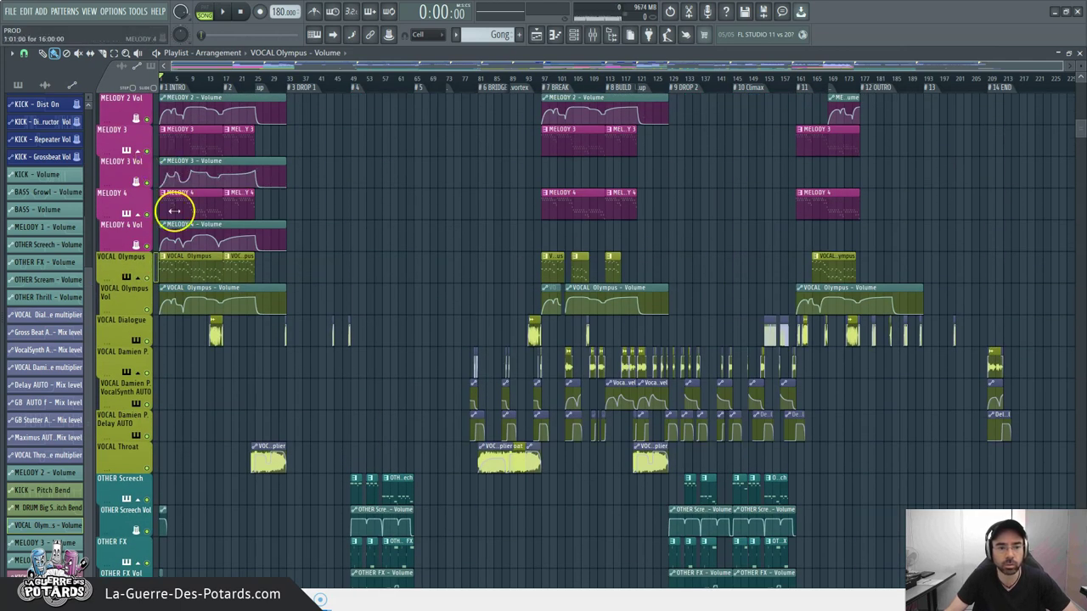
scroll(161, 408, down, 14)
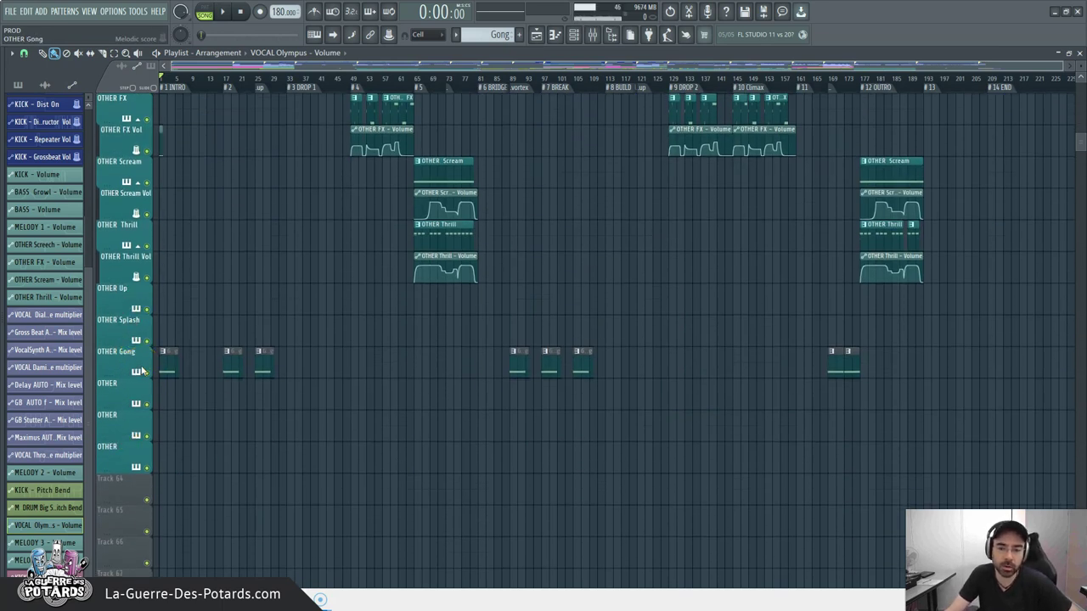
scroll(194, 320, down, 5)
scroll(277, 311, up, 7)
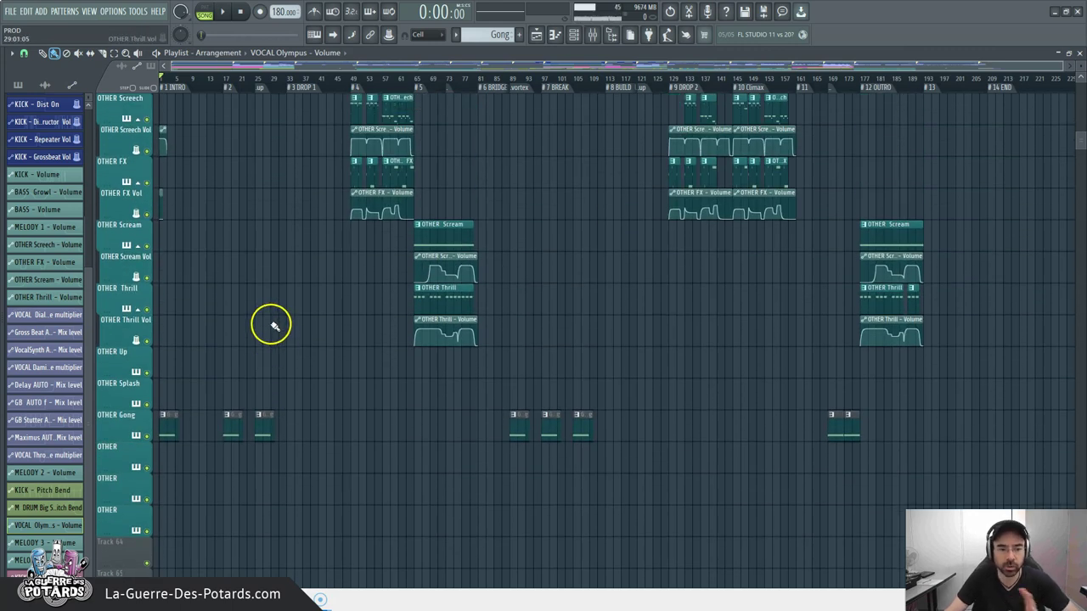
scroll(260, 316, down, 3)
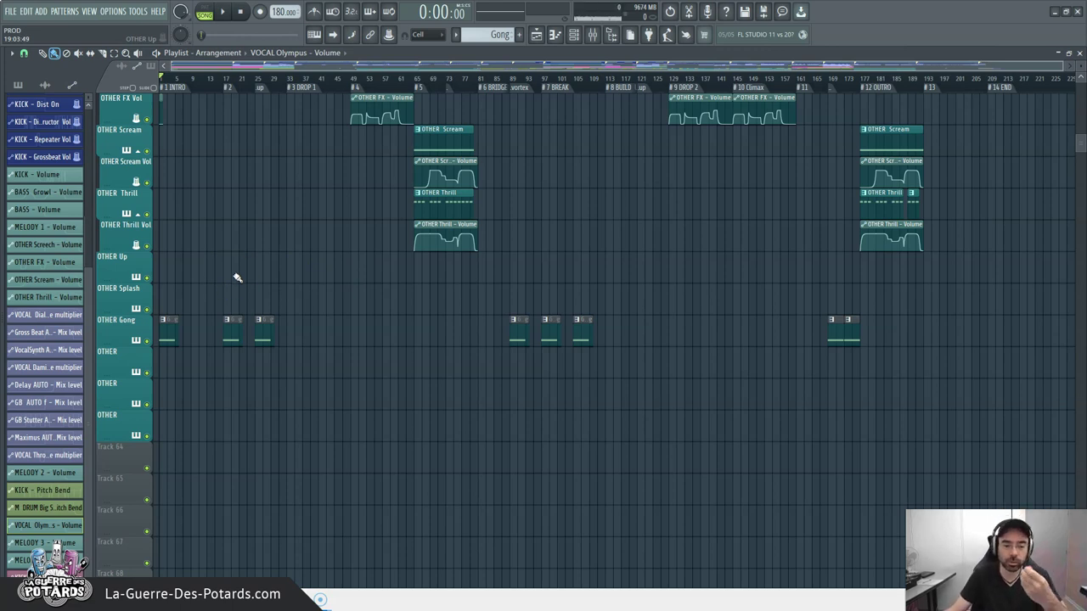
scroll(376, 328, up, 6)
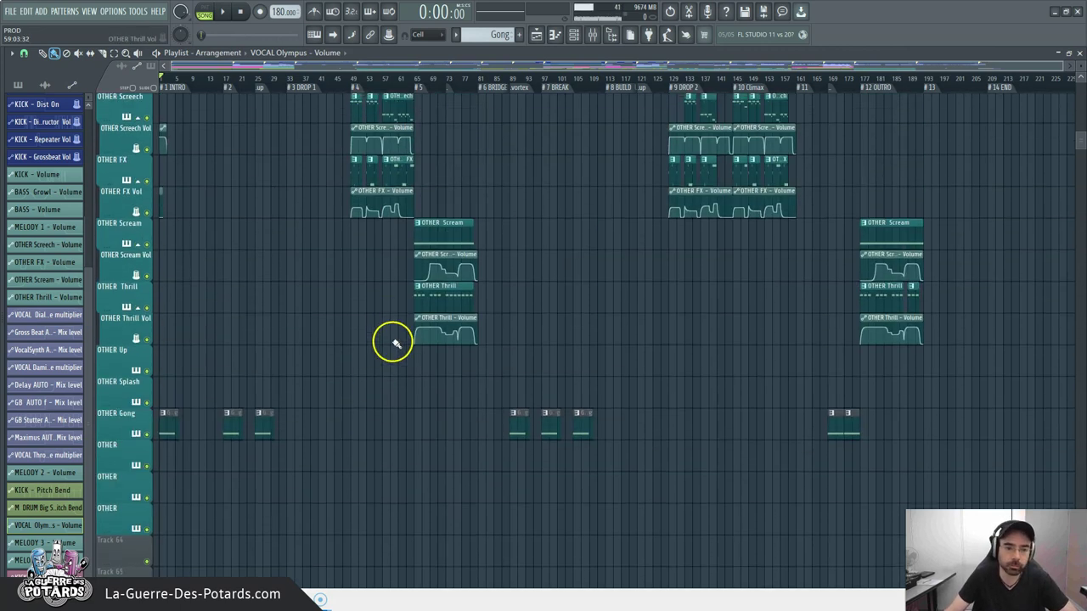
scroll(164, 303, up, 5)
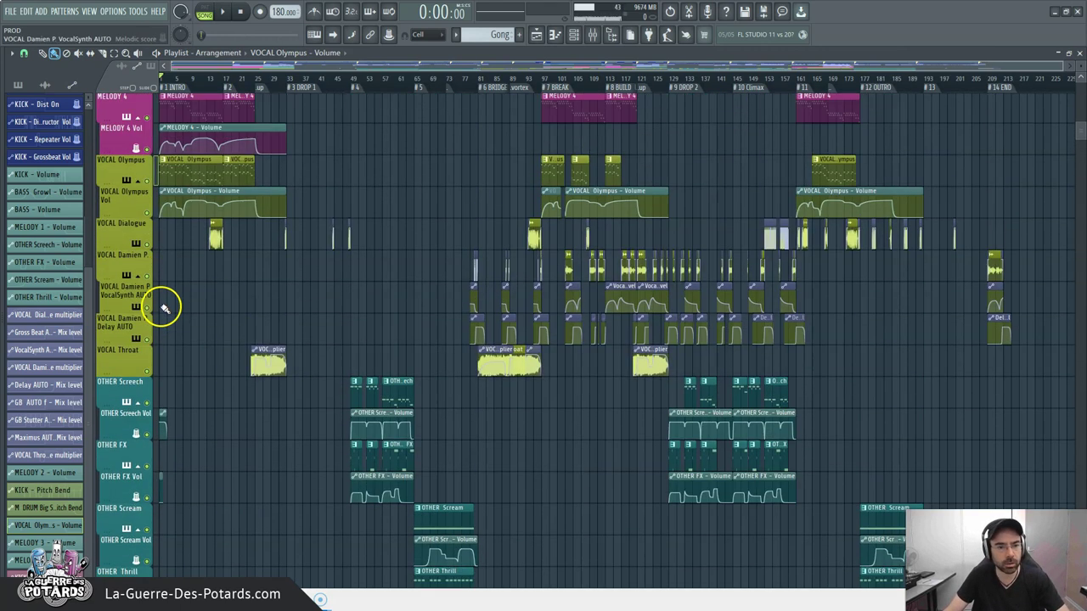
Review the colour-grouped channels in the channel rack from KICK to the volume automation, and return to the playlist's kick tracks.
key(F6)
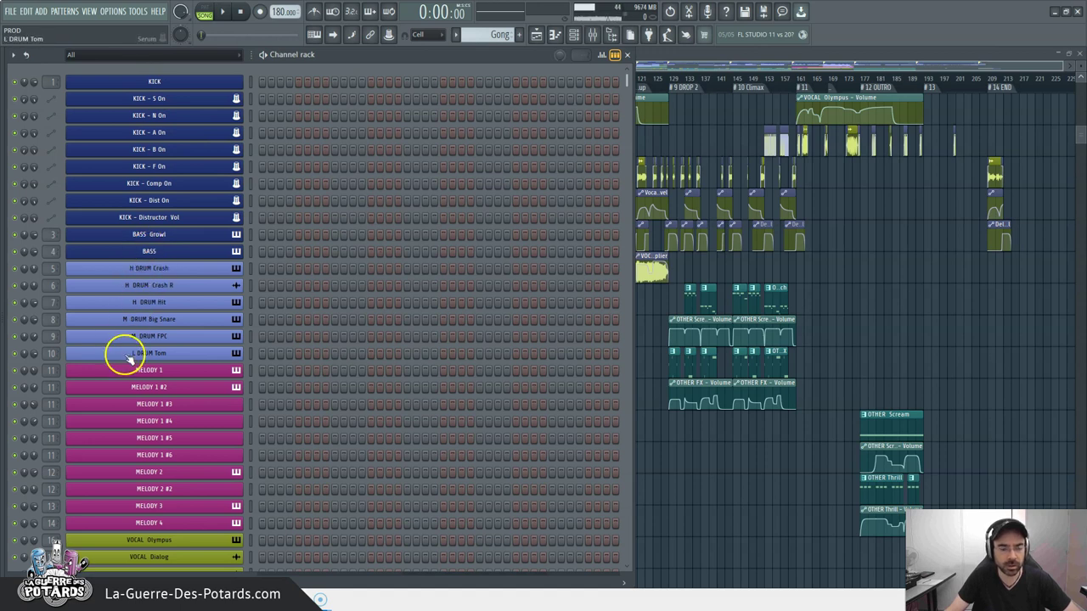
scroll(417, 211, down, 4)
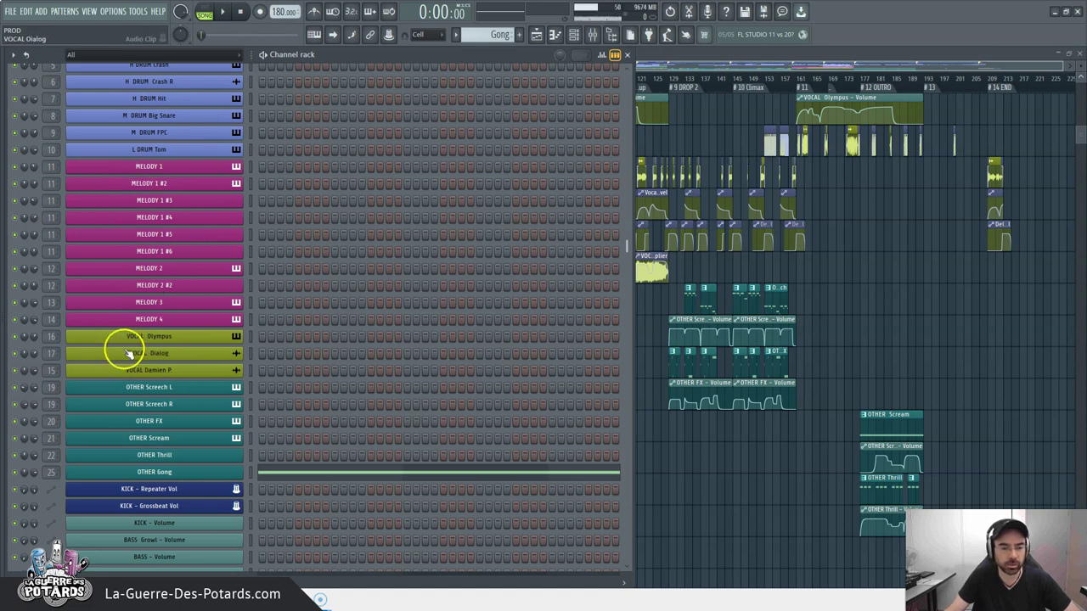
scroll(178, 386, down, 3)
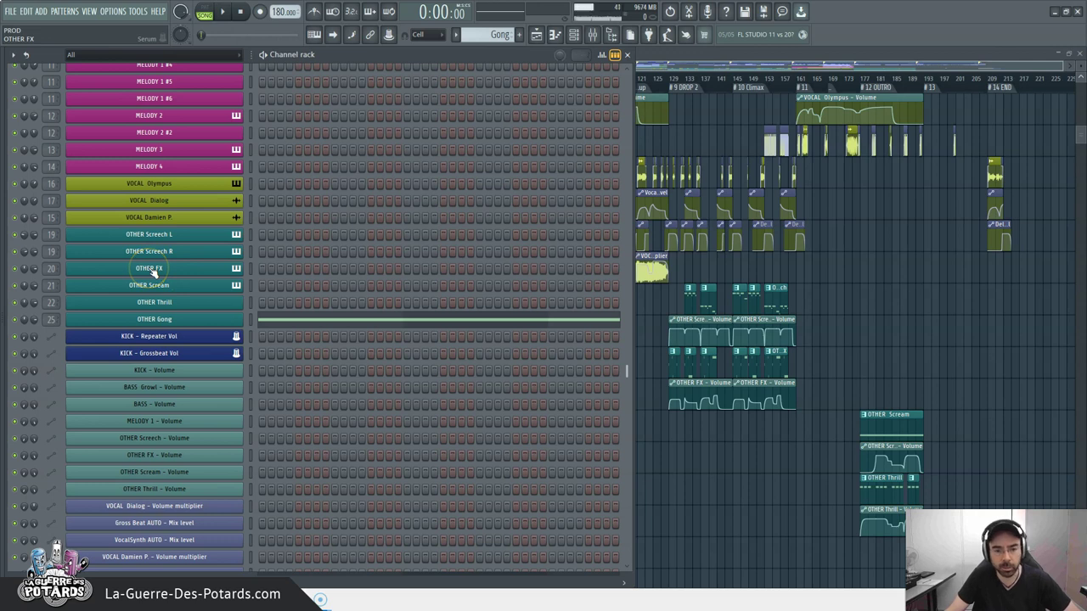
scroll(151, 273, up, 7)
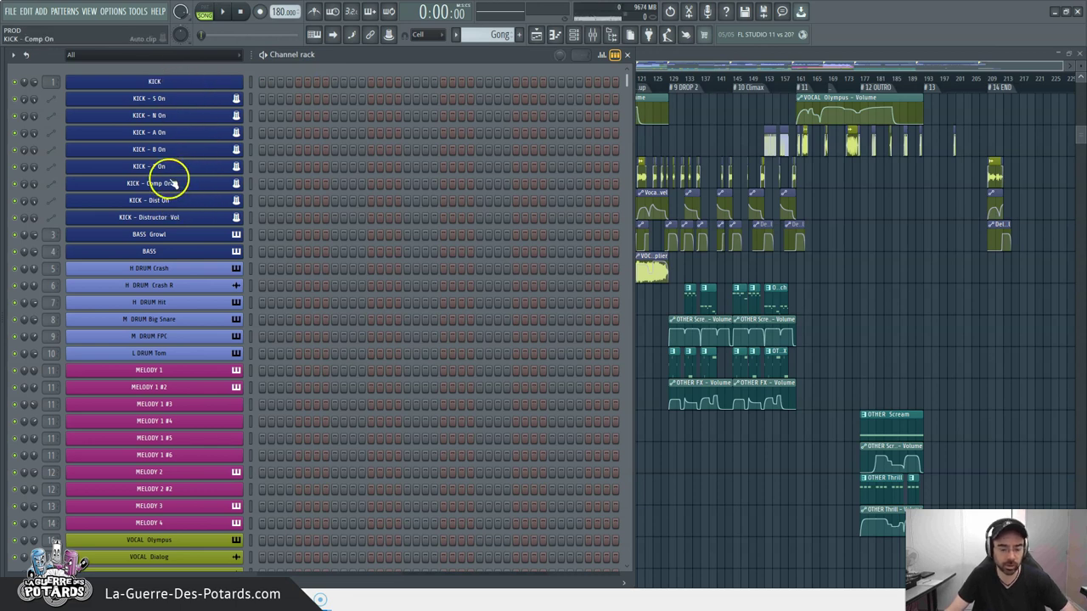
key(F6)
scroll(375, 296, up, 5)
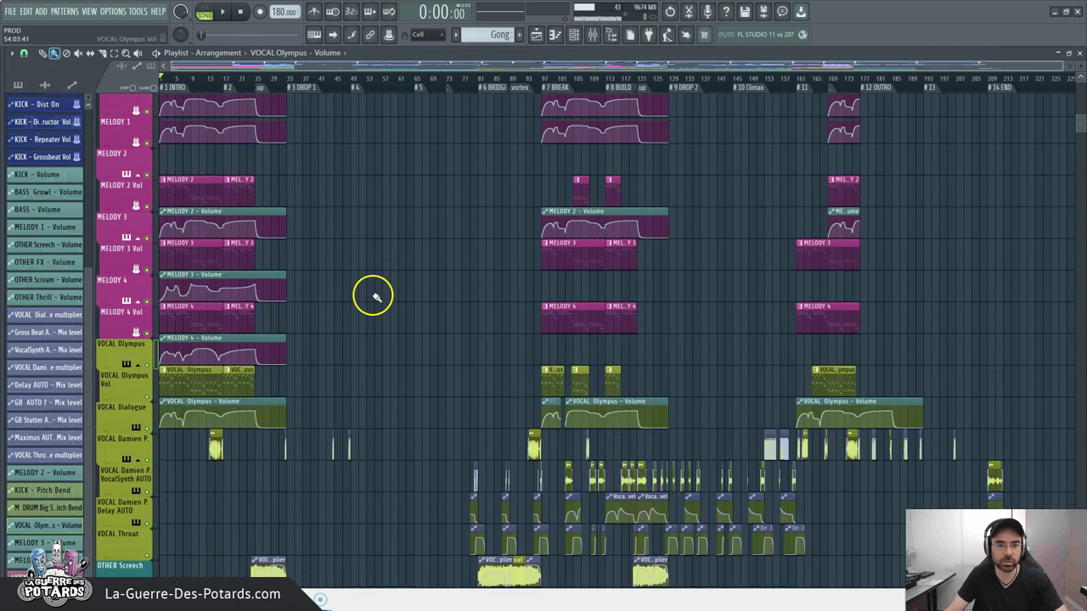
scroll(375, 299, up, 12)
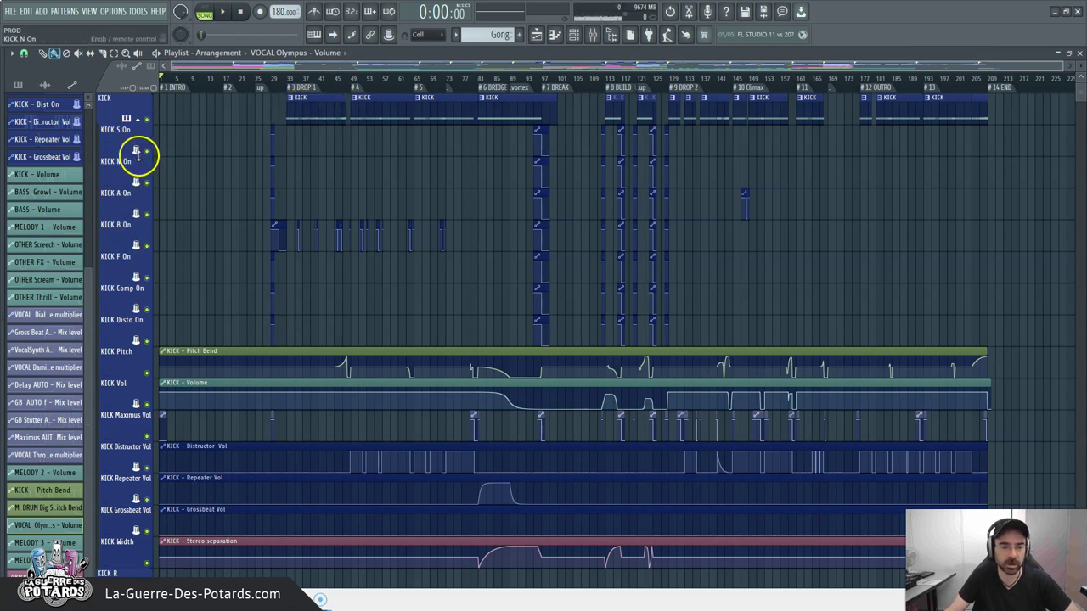
Show the channel rack and the mixer, and bring the playlist forward with the mixer over it.
key(F6)
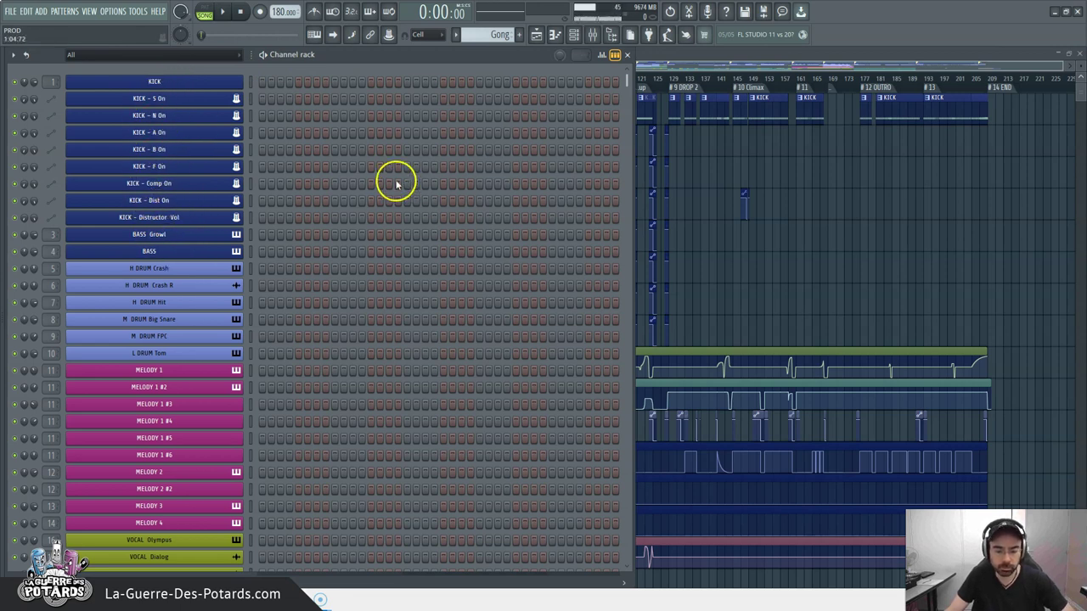
key(F9)
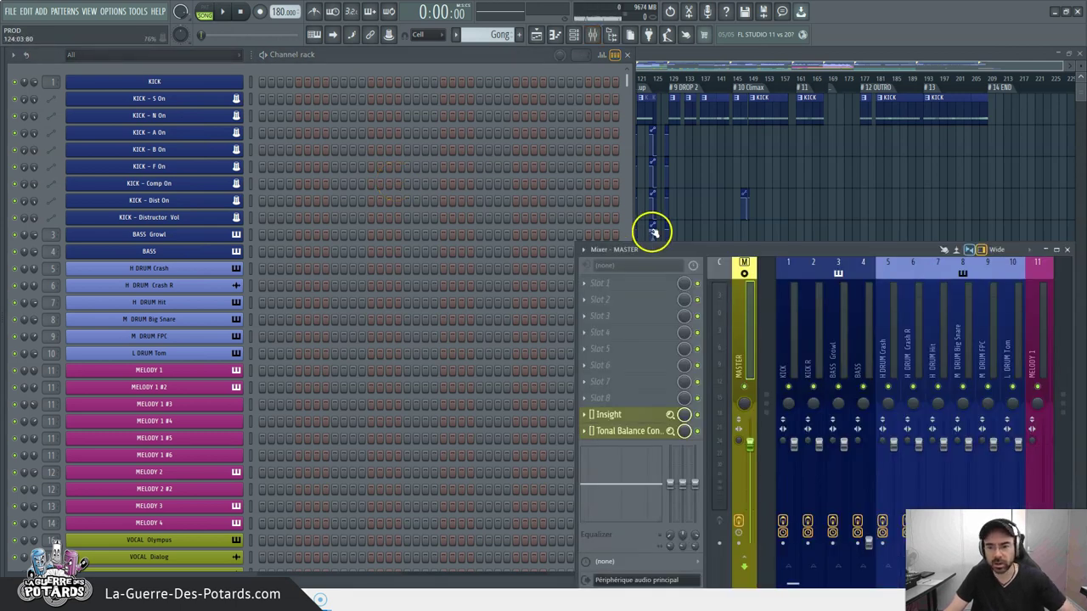
click(774, 88)
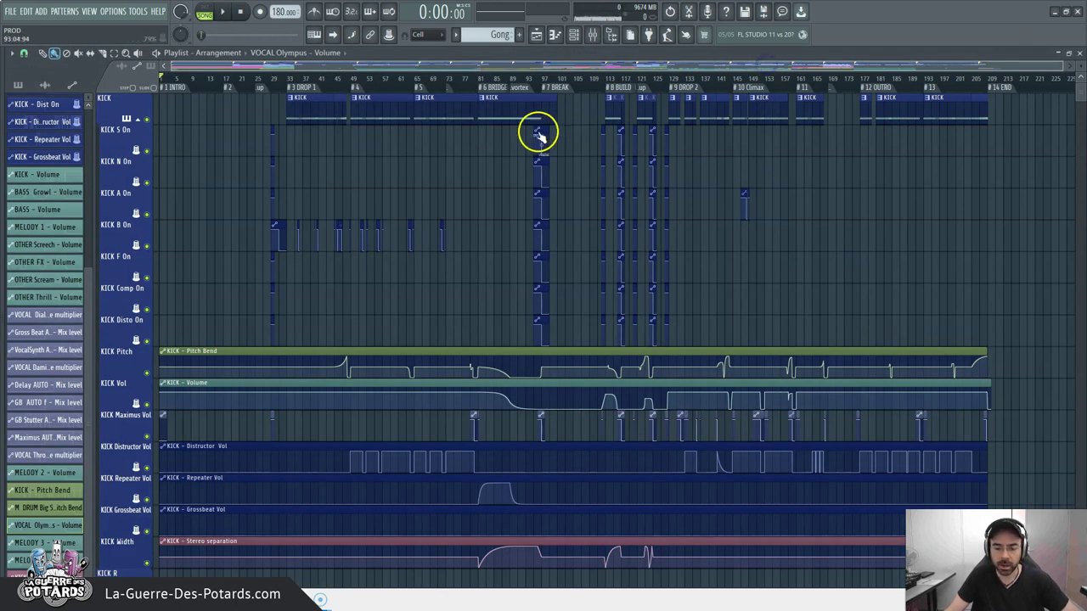
key(F9)
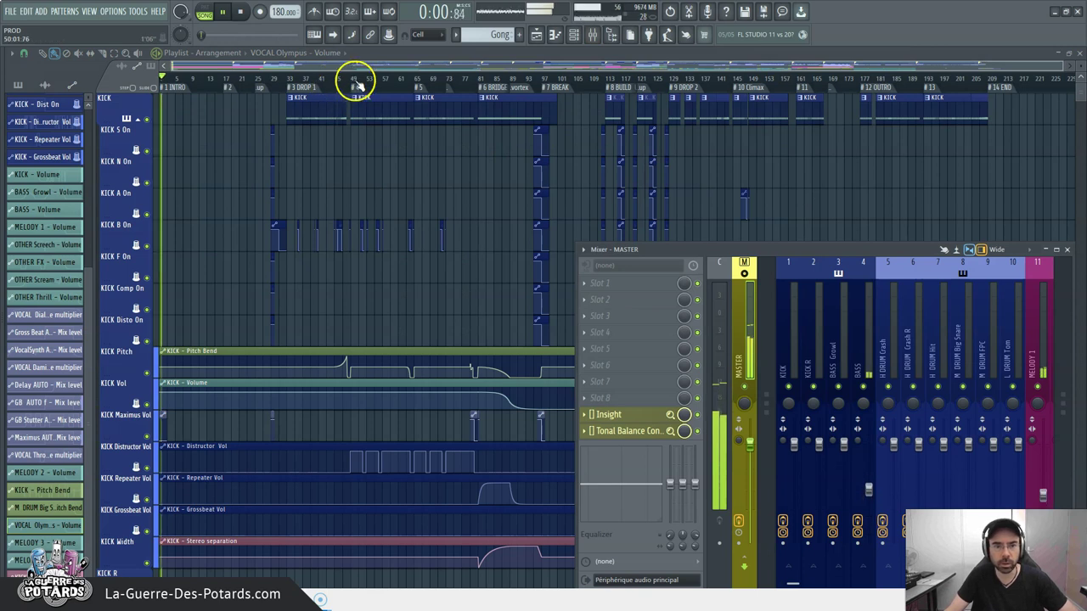
Play the song from marker #4 while reviewing the mixer's colour-grouped tracks, stop playback and close the mixer.
click(357, 82)
key(space)
key(F9)
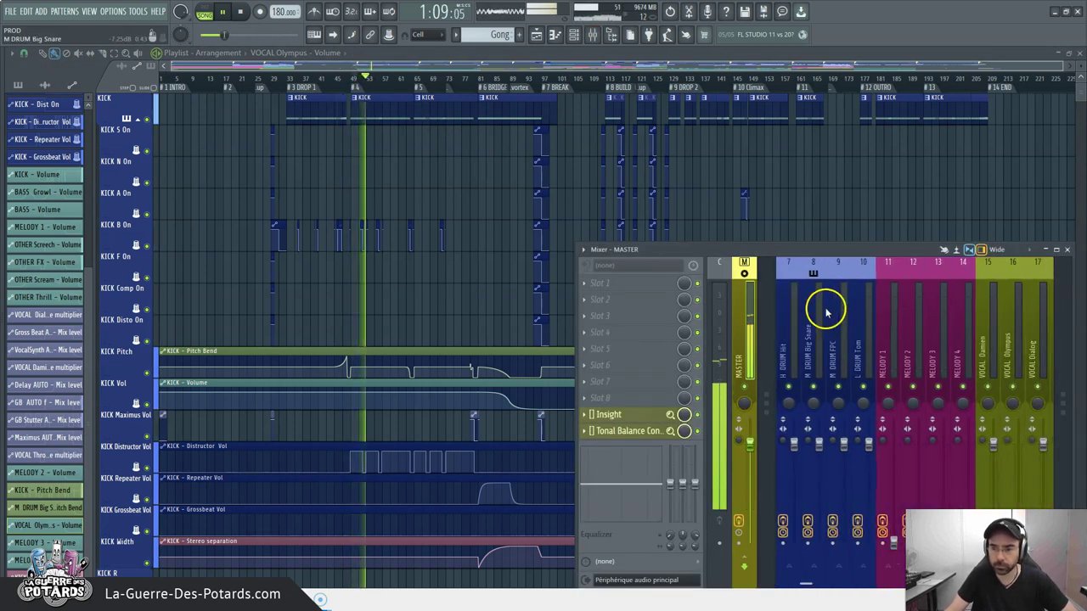
scroll(830, 340, down, 6)
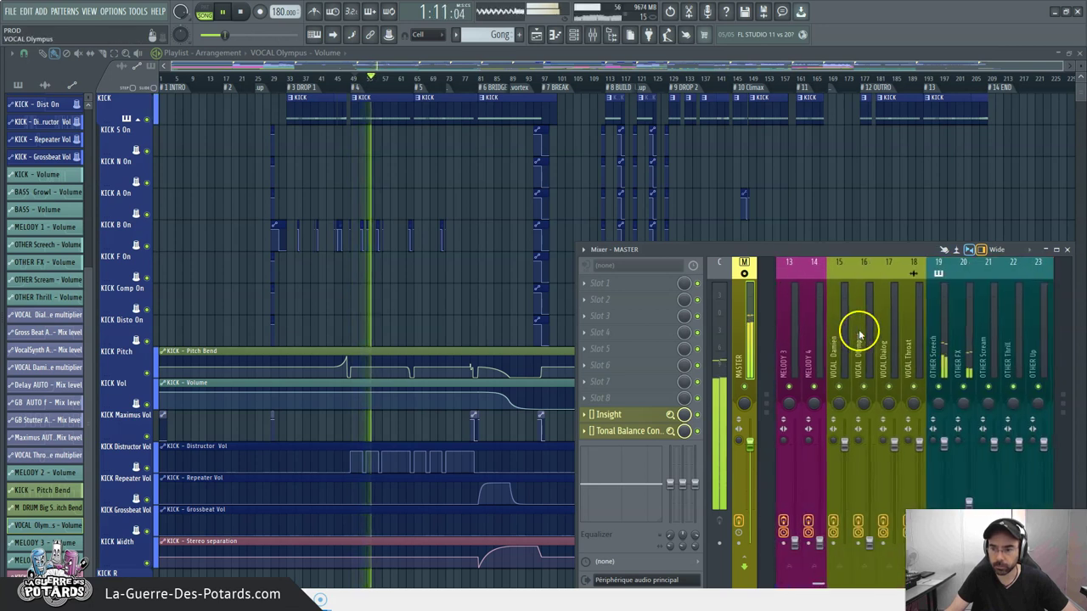
scroll(852, 329, up, 3)
key(space)
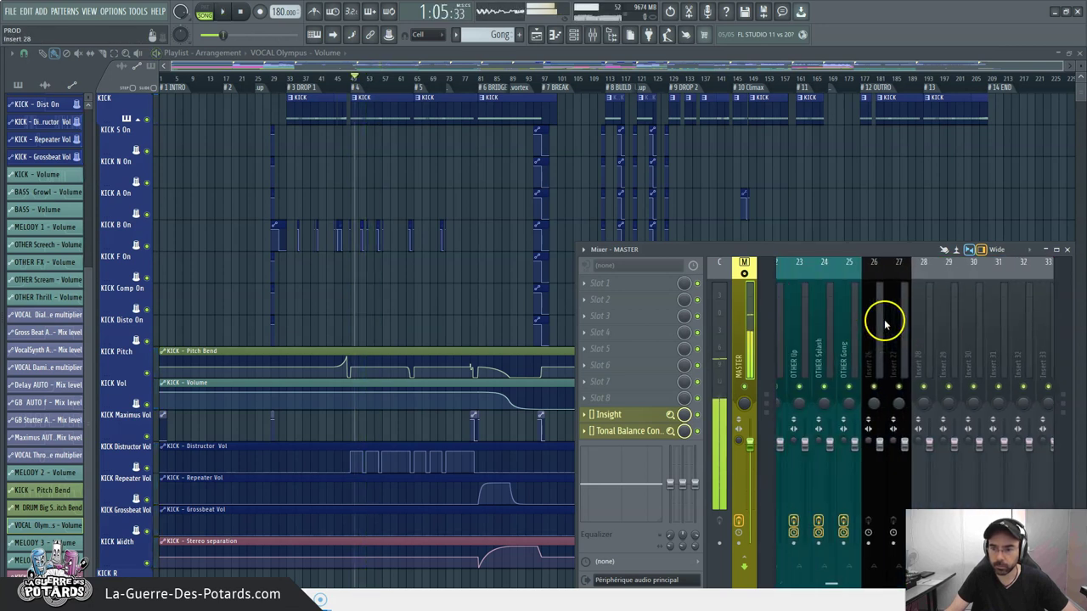
click(240, 12)
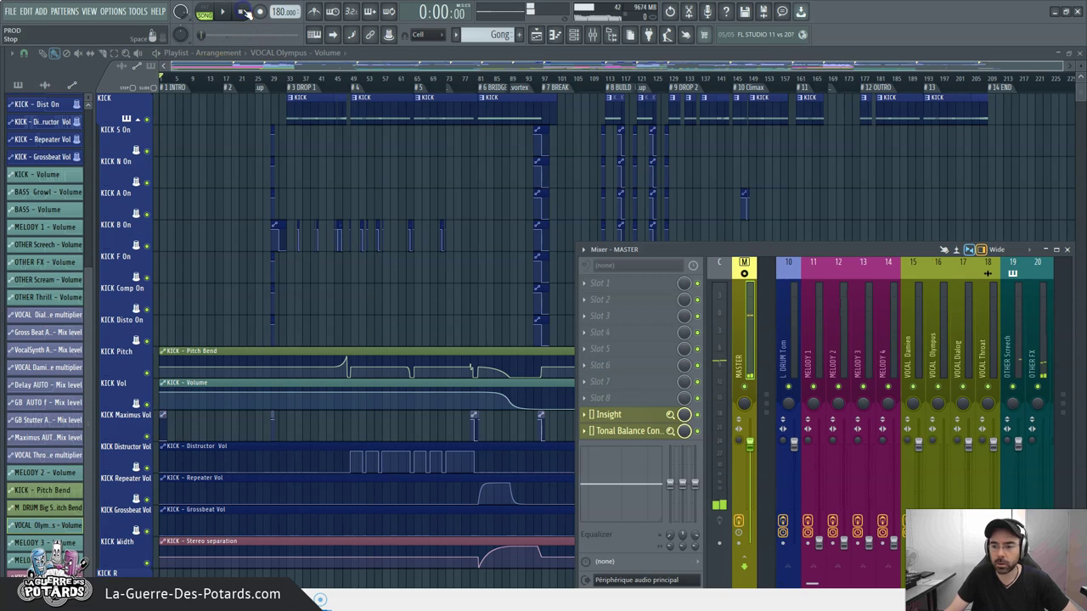
scroll(888, 319, up, 3)
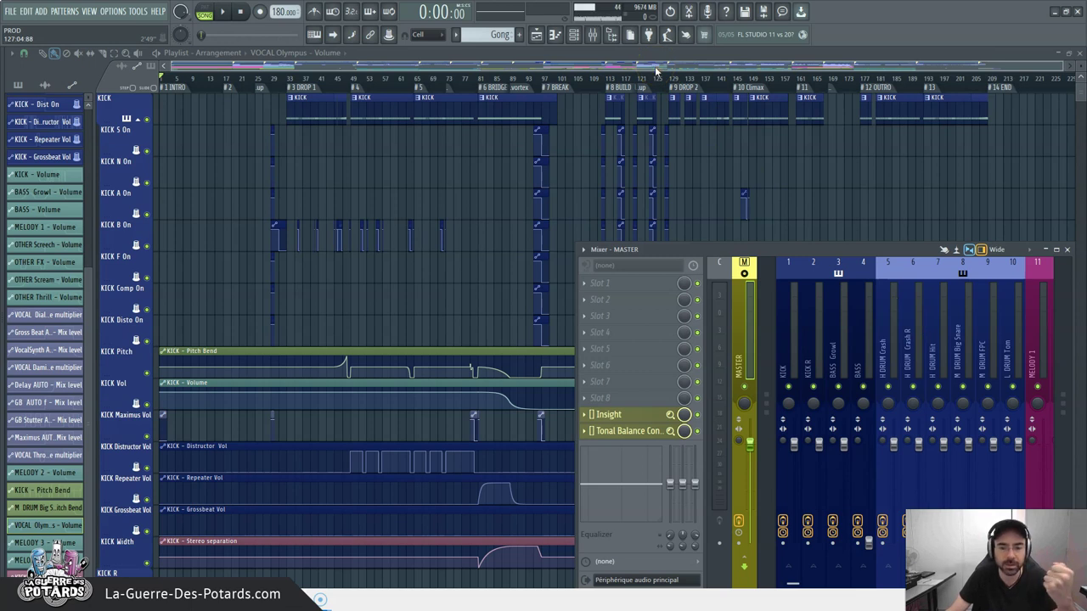
key(F9)
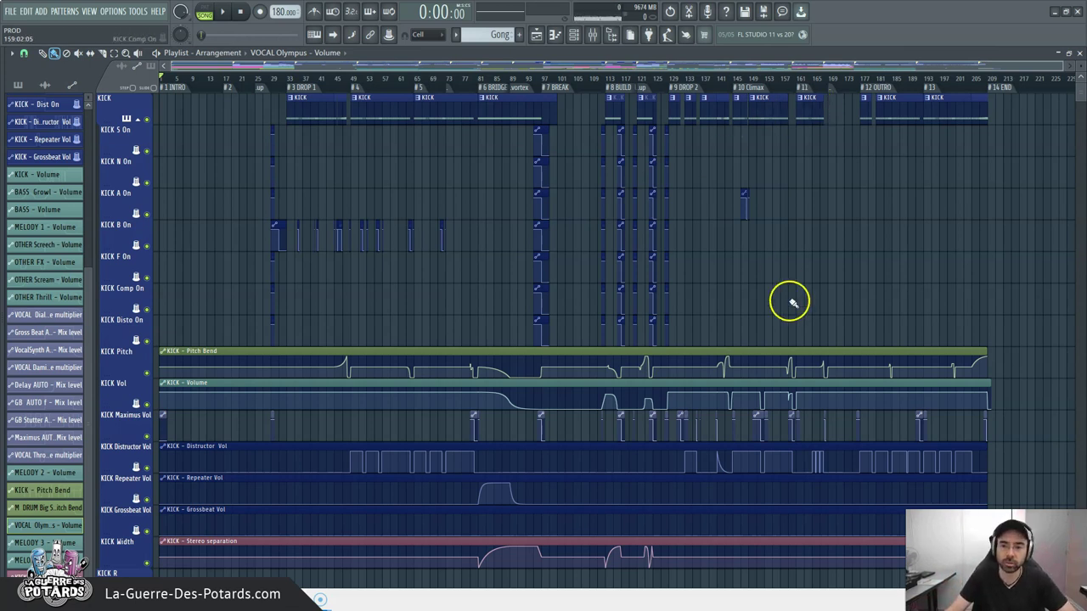
Survey the whole playlist from the kick tracks down to OTHER Gong and back up to KICK.
scroll(1050, 161, down, 10)
scroll(1014, 204, down, 15)
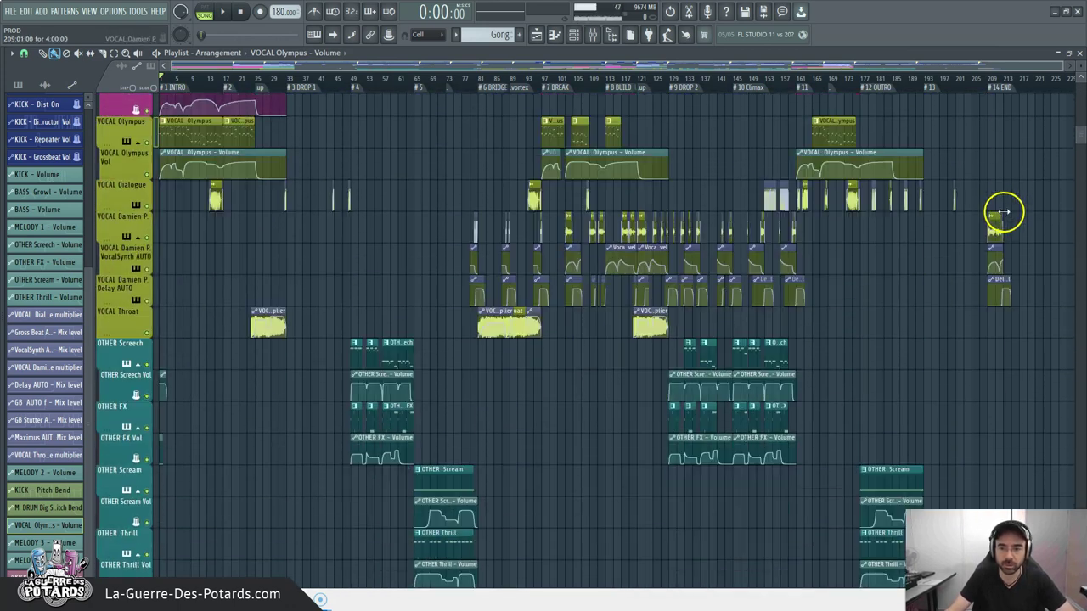
scroll(970, 323, up, 9)
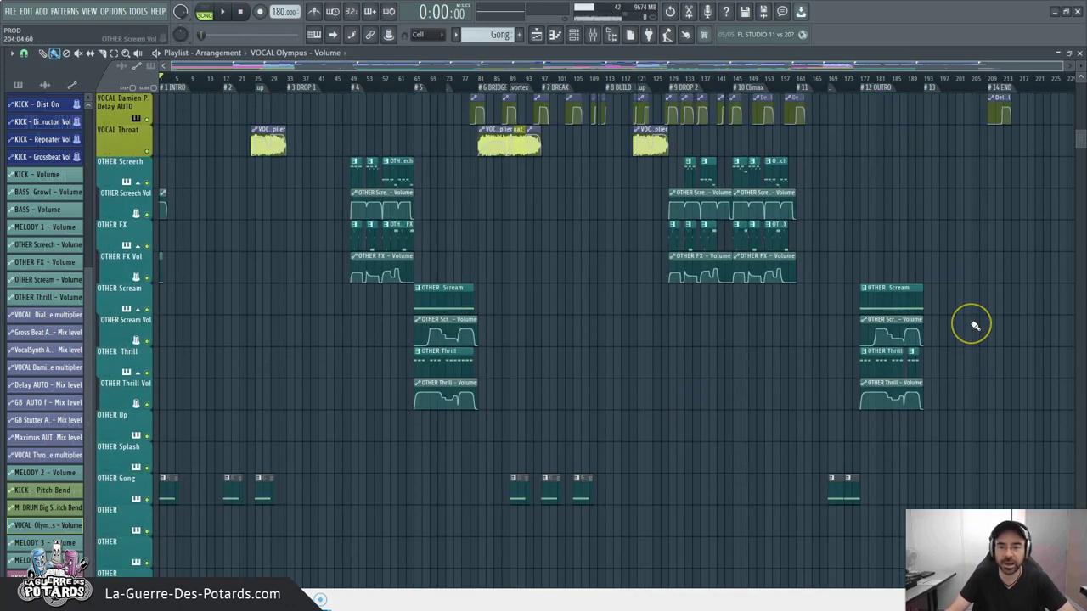
scroll(975, 326, up, 20)
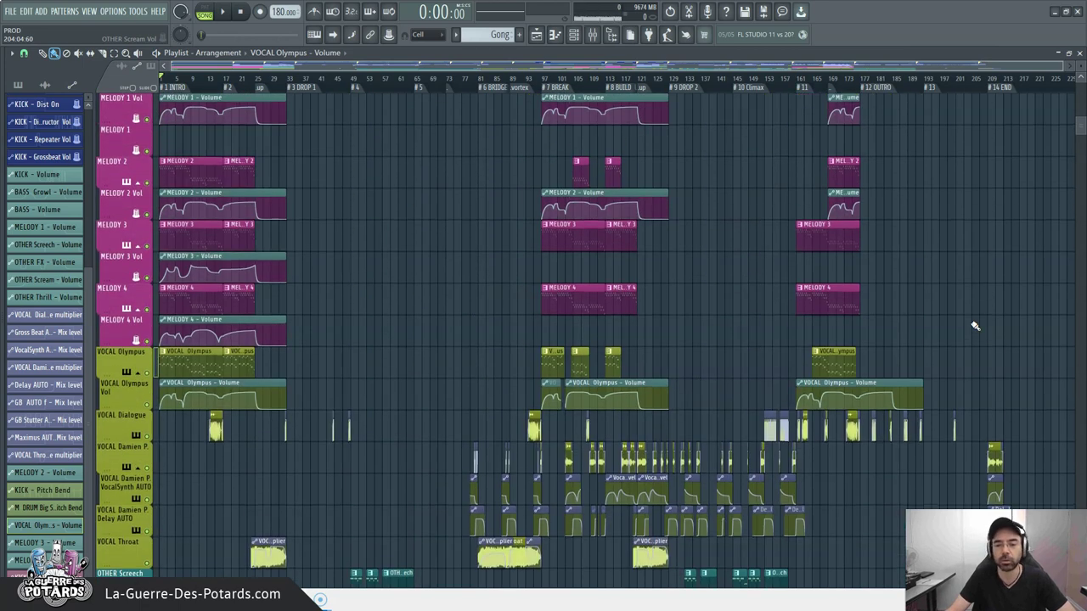
scroll(975, 326, up, 8)
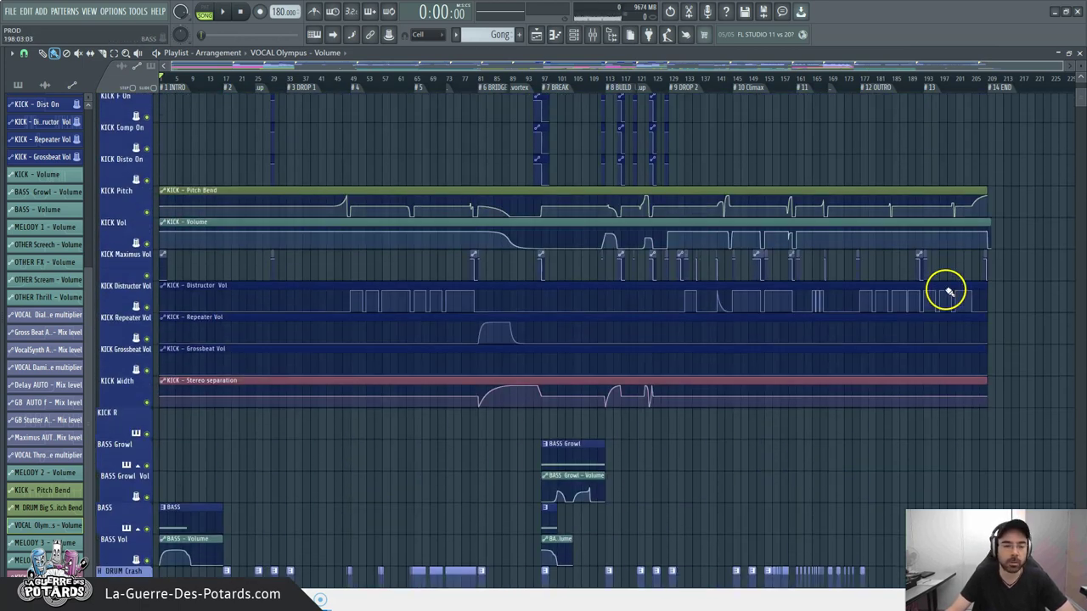
scroll(997, 138, up, 5)
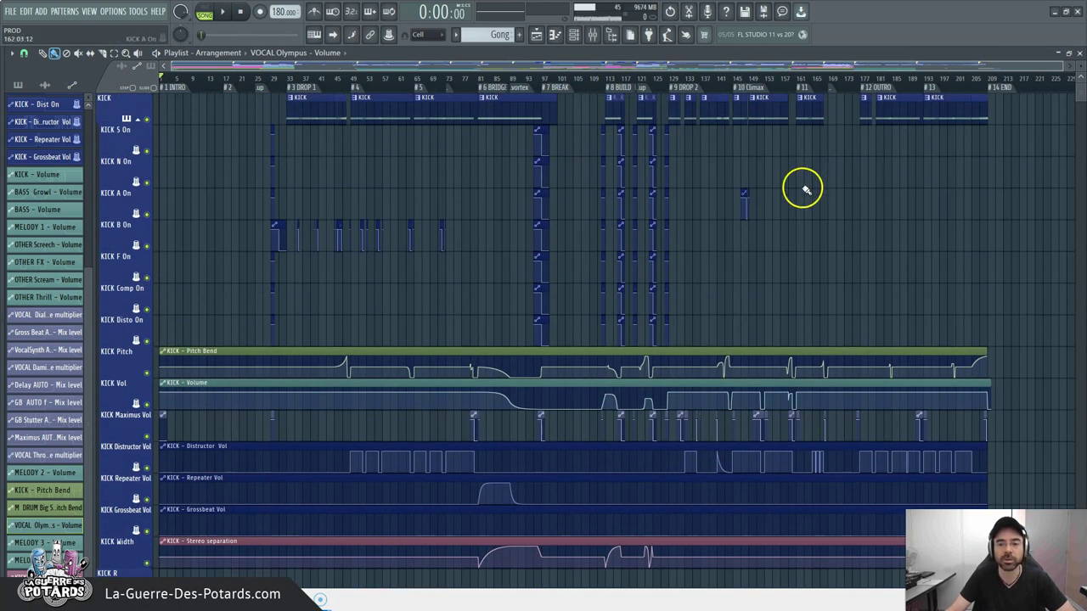
Examine the clip layout of the bass, drum, vocal and OTHER tracks across the song sections.
scroll(880, 206, down, 20)
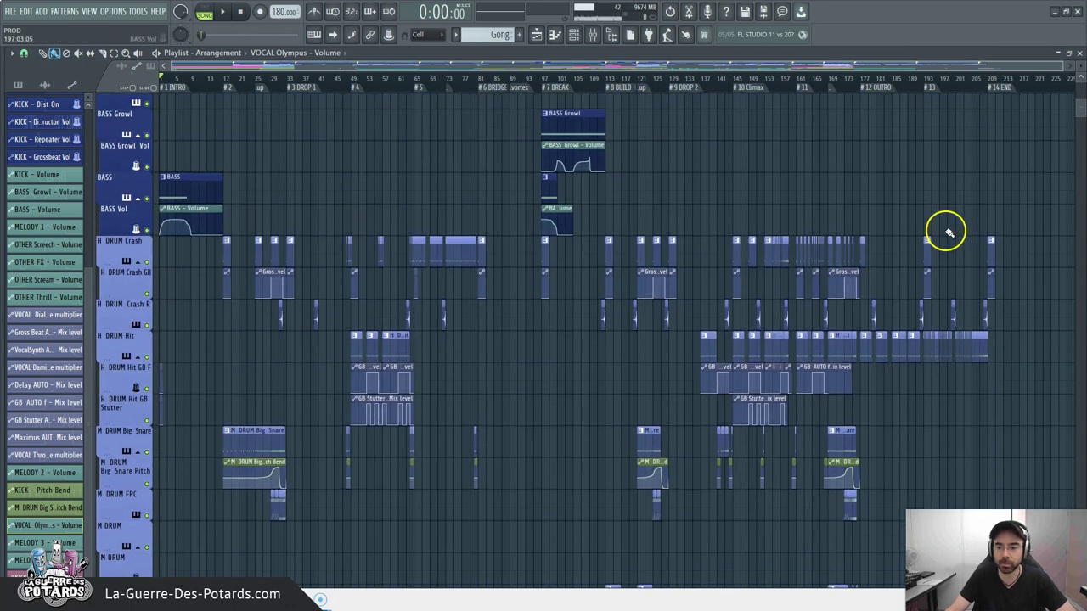
scroll(949, 233, down, 4)
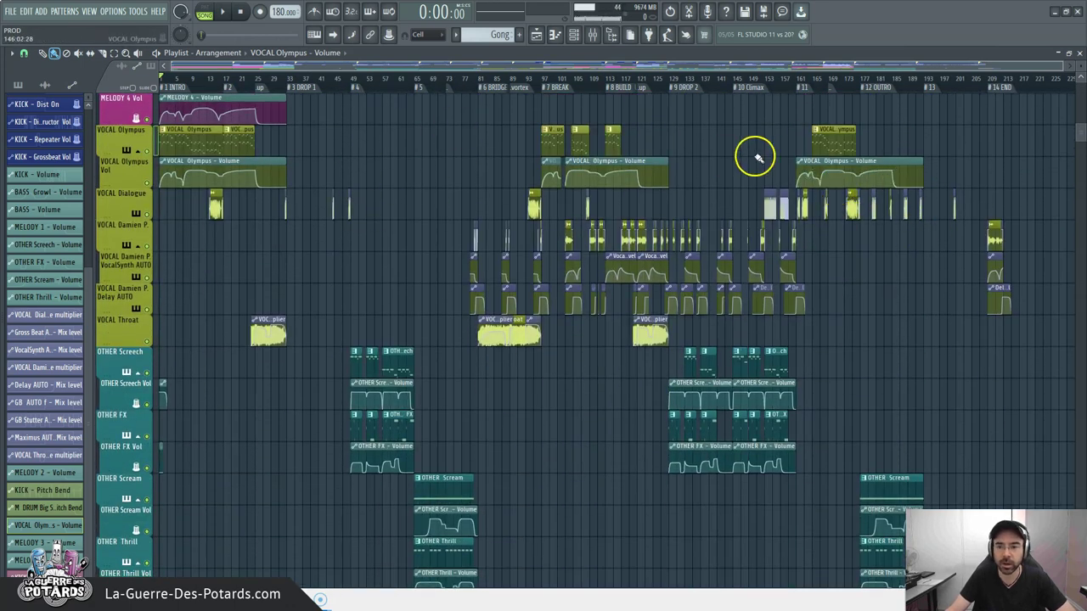
scroll(629, 209, down, 6)
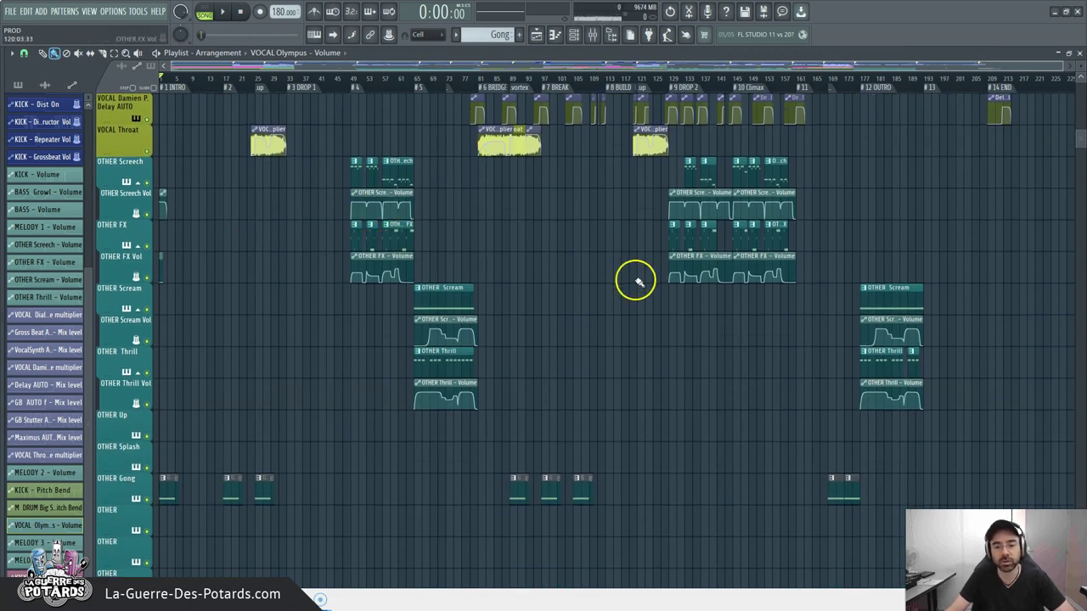
scroll(595, 286, down, 3)
scroll(510, 289, up, 2)
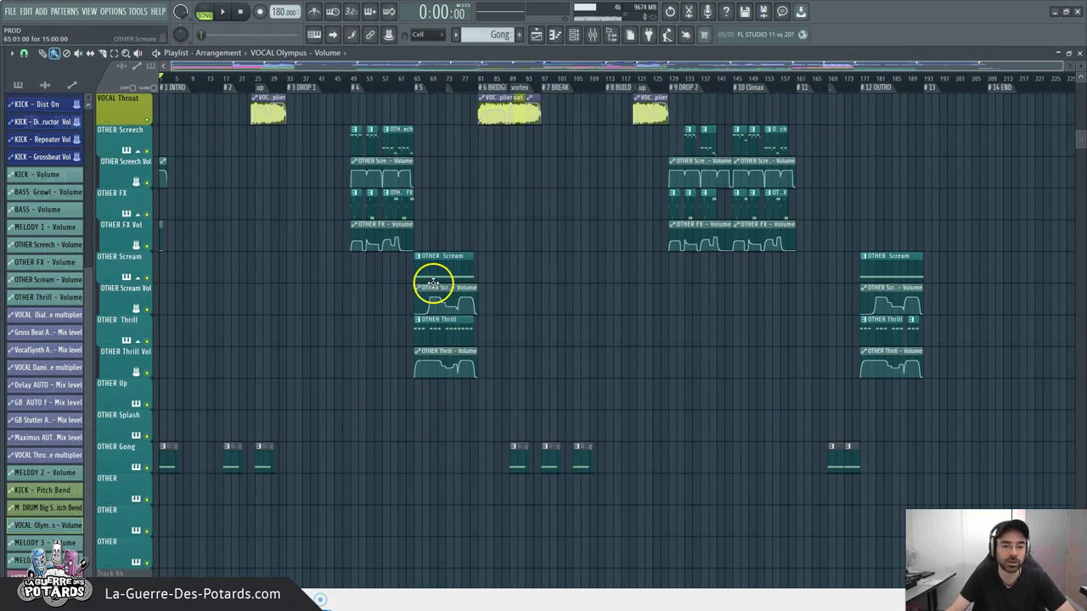
scroll(535, 290, down, 4)
scroll(561, 287, up, 8)
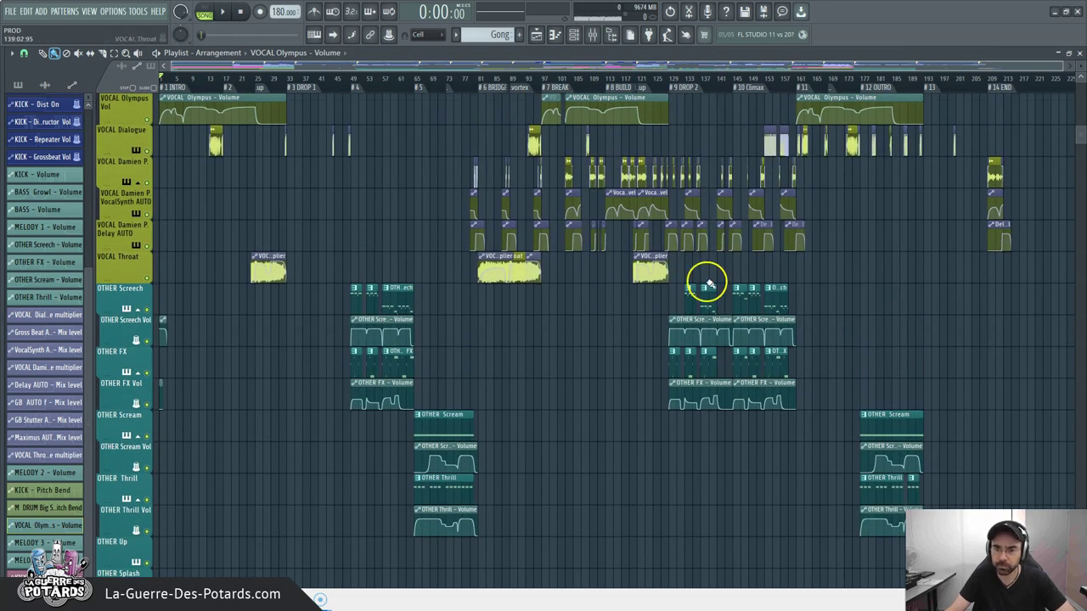
Compare the kick automation tracks with the OTHER tracks and the empty tracks below them.
scroll(679, 255, up, 15)
scroll(552, 229, up, 10)
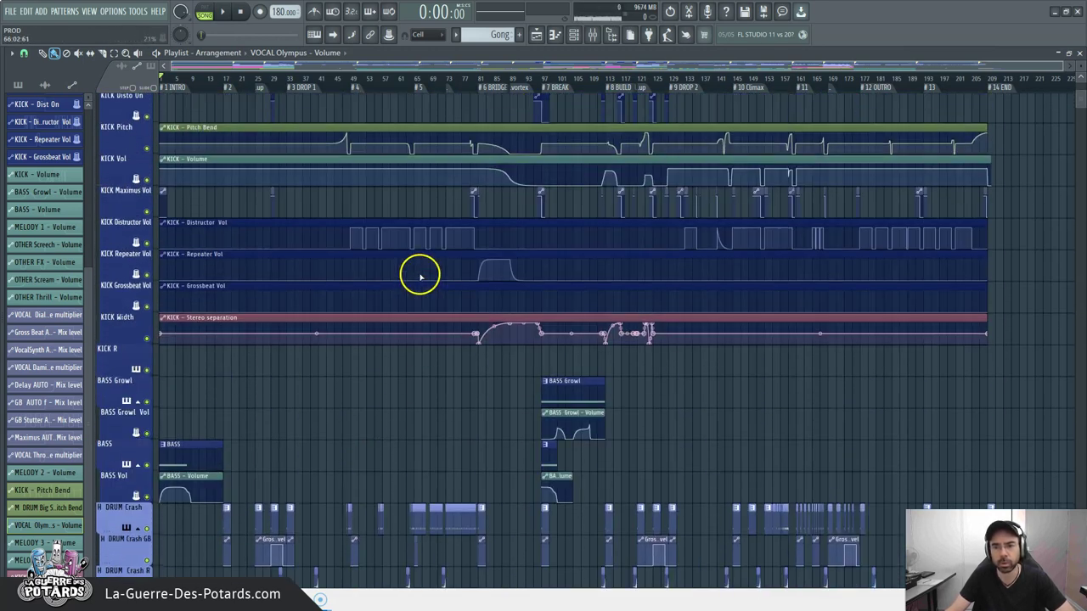
scroll(459, 136, up, 2)
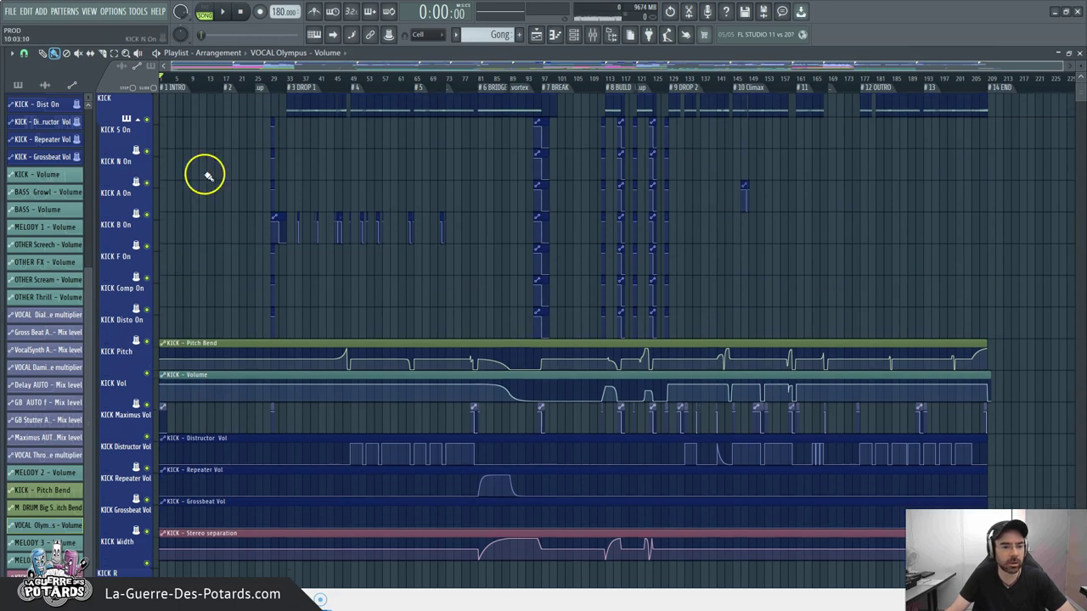
scroll(764, 195, down, 15)
scroll(508, 149, down, 20)
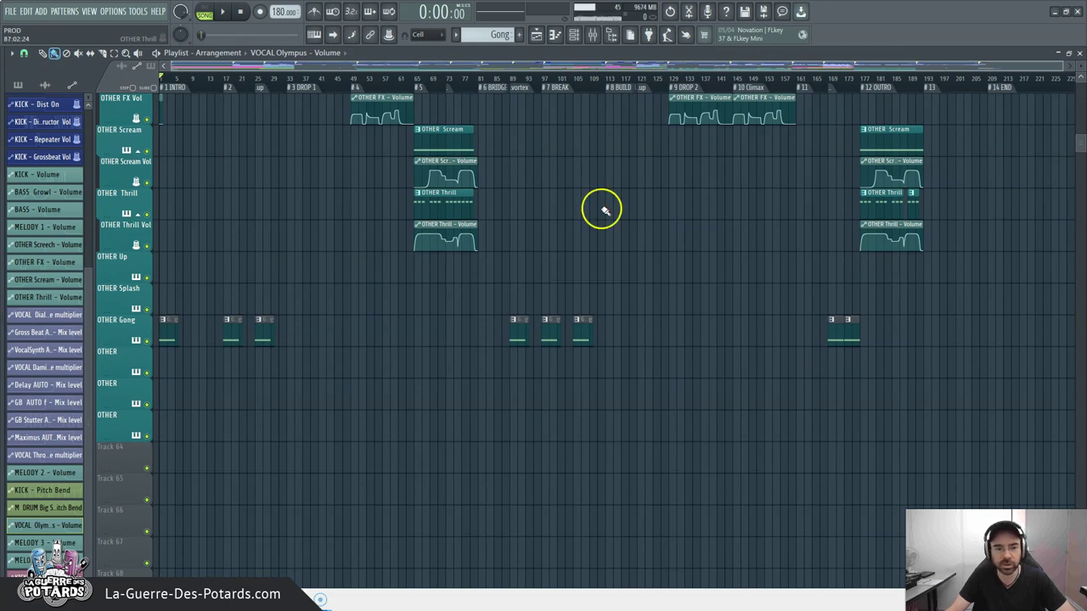
scroll(594, 204, up, 10)
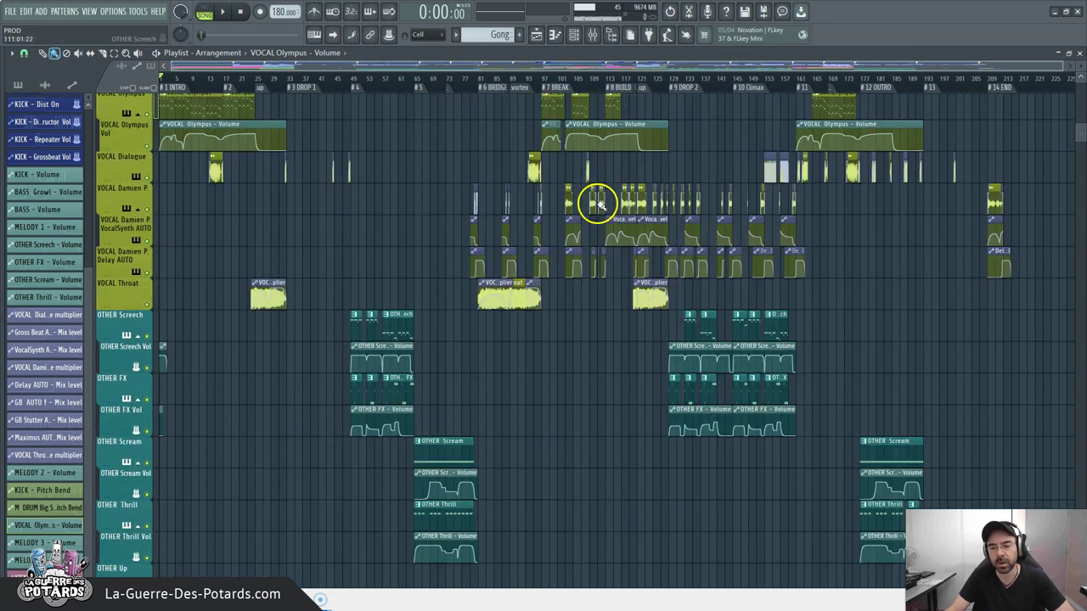
Check the melody and vocal tracks in the mixer, close it and return to the drum and bass tracks in the playlist.
key(F9)
scroll(866, 316, up, 3)
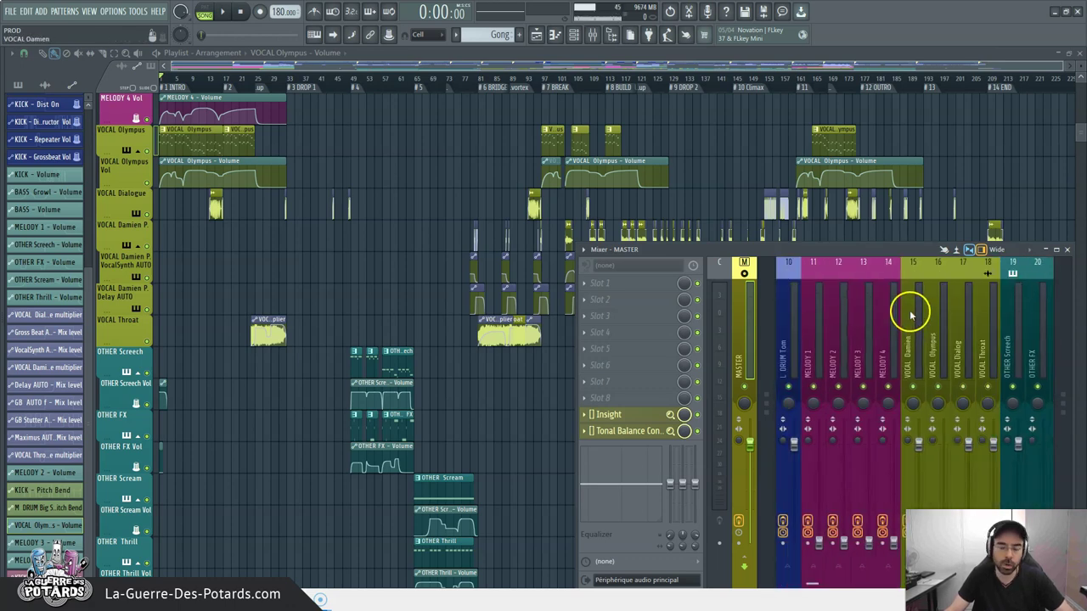
key(F9)
scroll(1044, 213, up, 5)
scroll(1043, 212, up, 10)
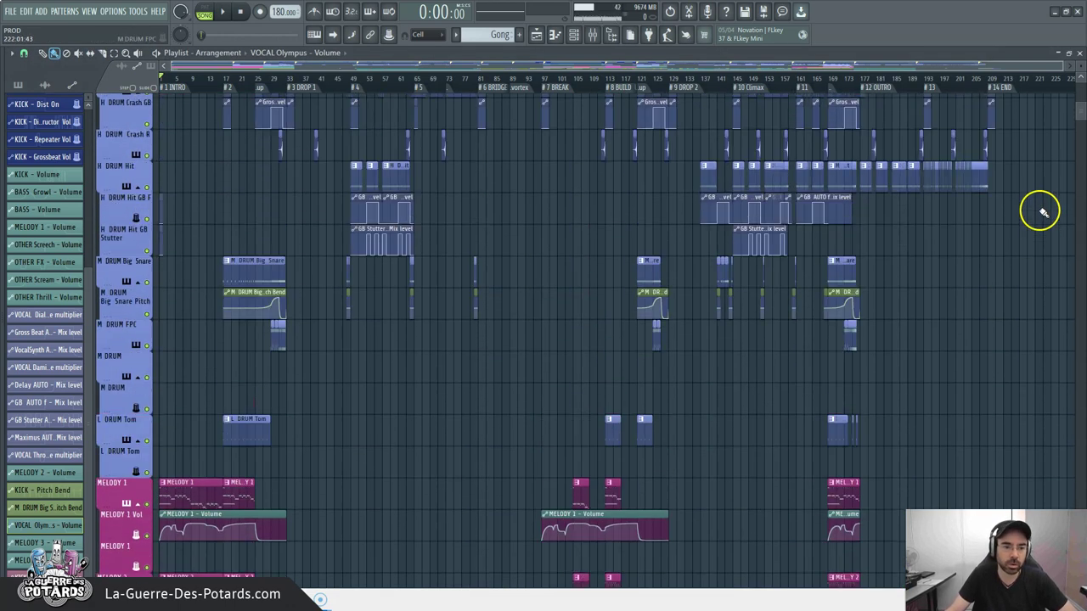
scroll(1024, 343, up, 10)
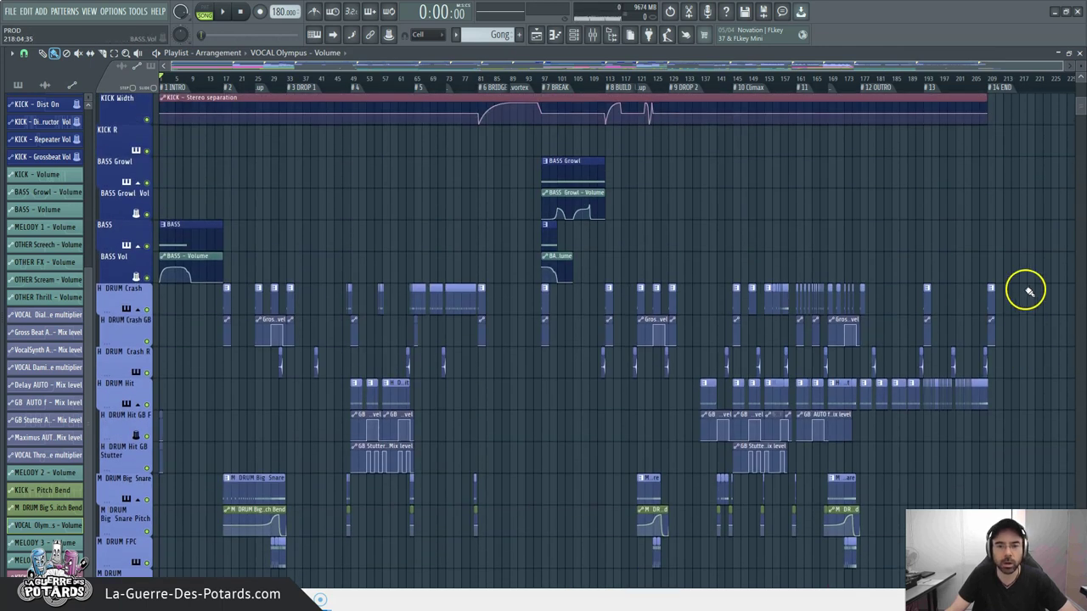
Review the kick automation tracks, from KICK S On to KICK Width, and the bass and drum tracks below them.
scroll(1043, 278, up, 1)
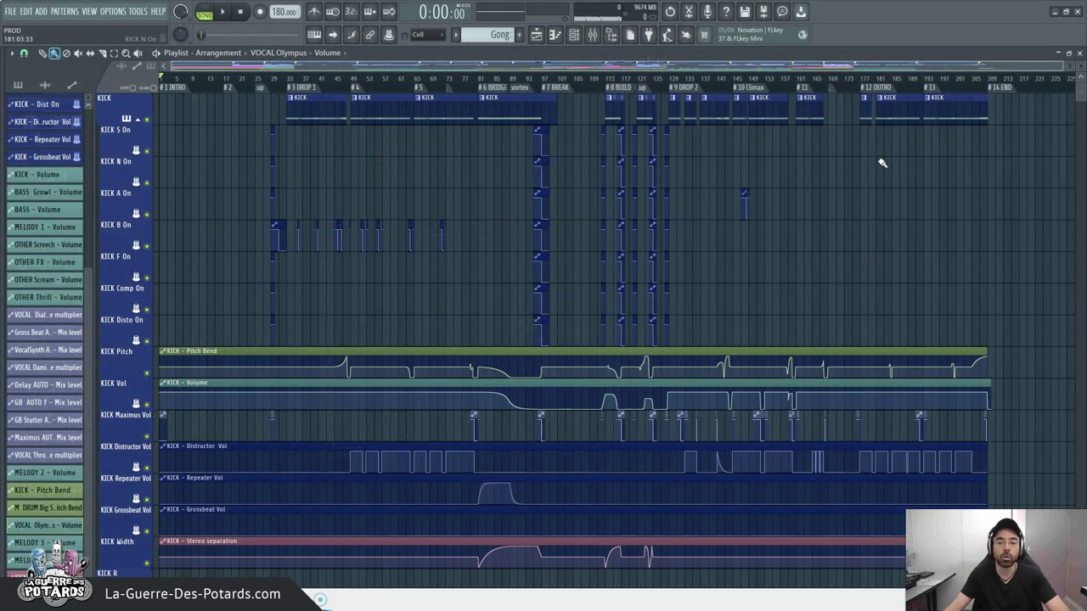
scroll(900, 178, down, 3)
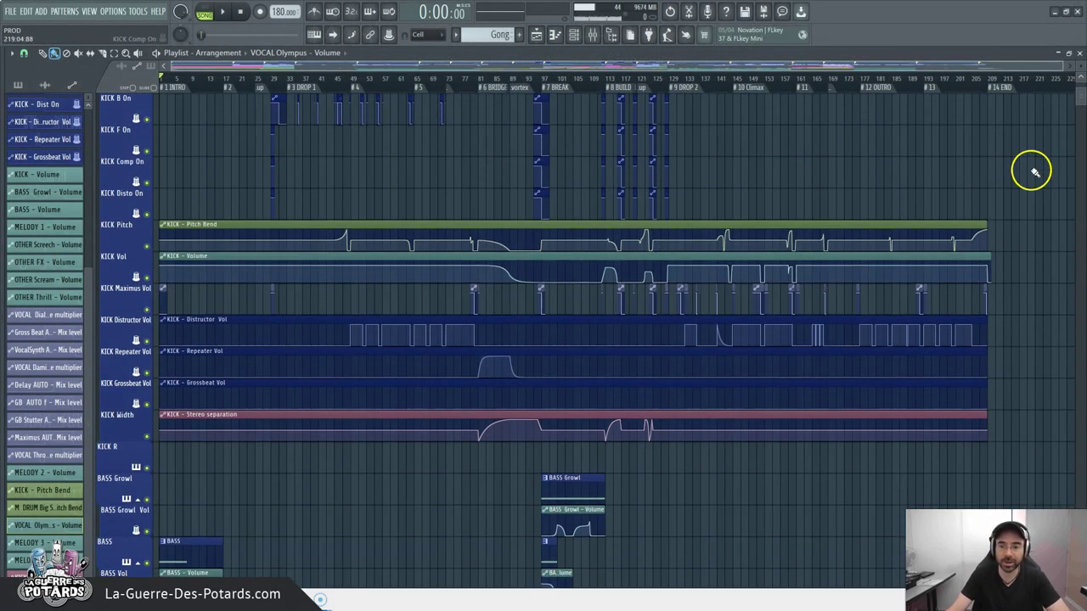
scroll(1014, 159, down, 4)
scroll(1012, 170, up, 7)
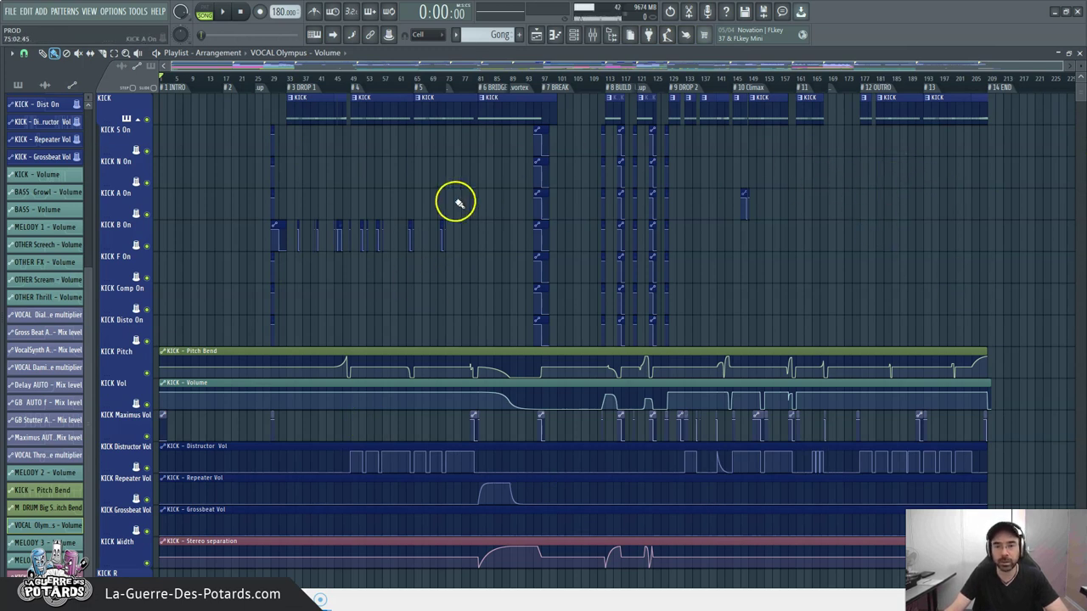
scroll(763, 149, down, 5)
scroll(763, 148, down, 11)
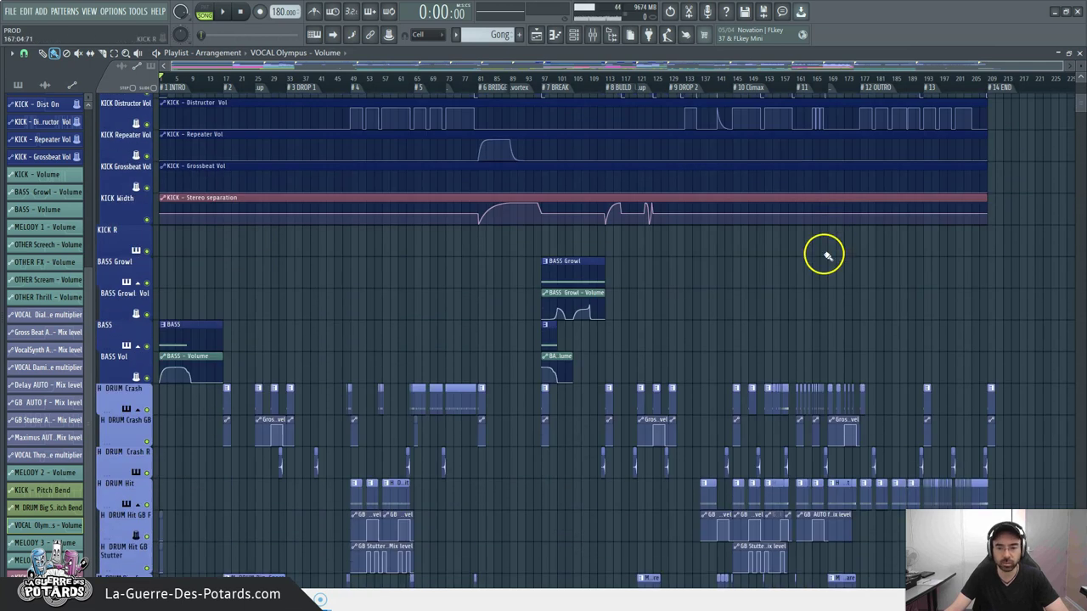